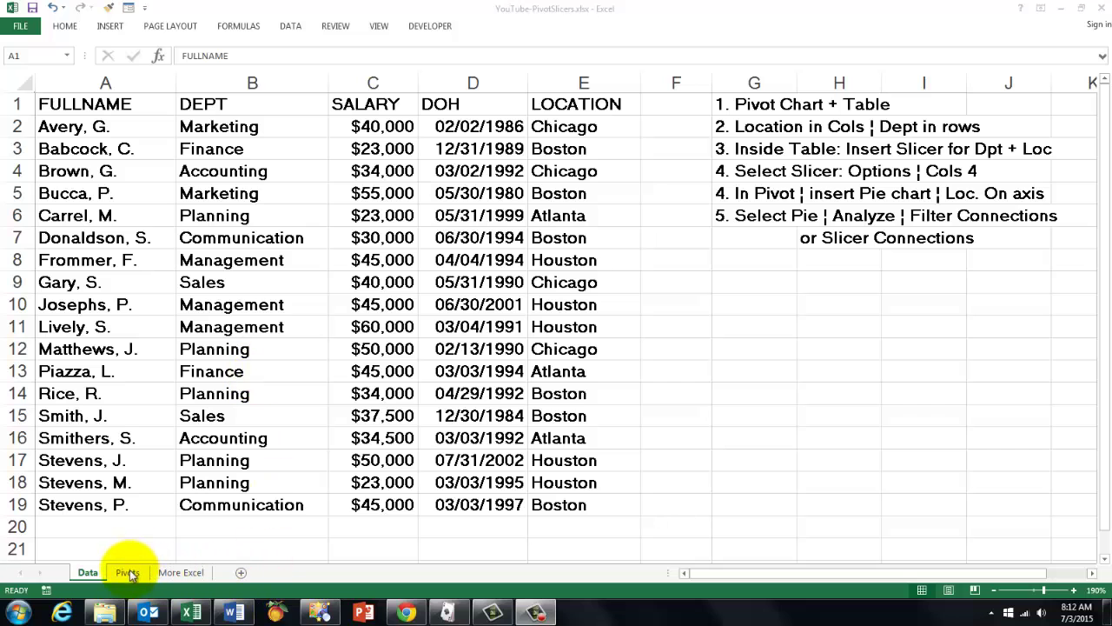
# Step: On the Pivots sheet, filter by Atlanta, Boston, Chicago and Houston in turn, then clear the location filter
pyautogui.click(128, 573)
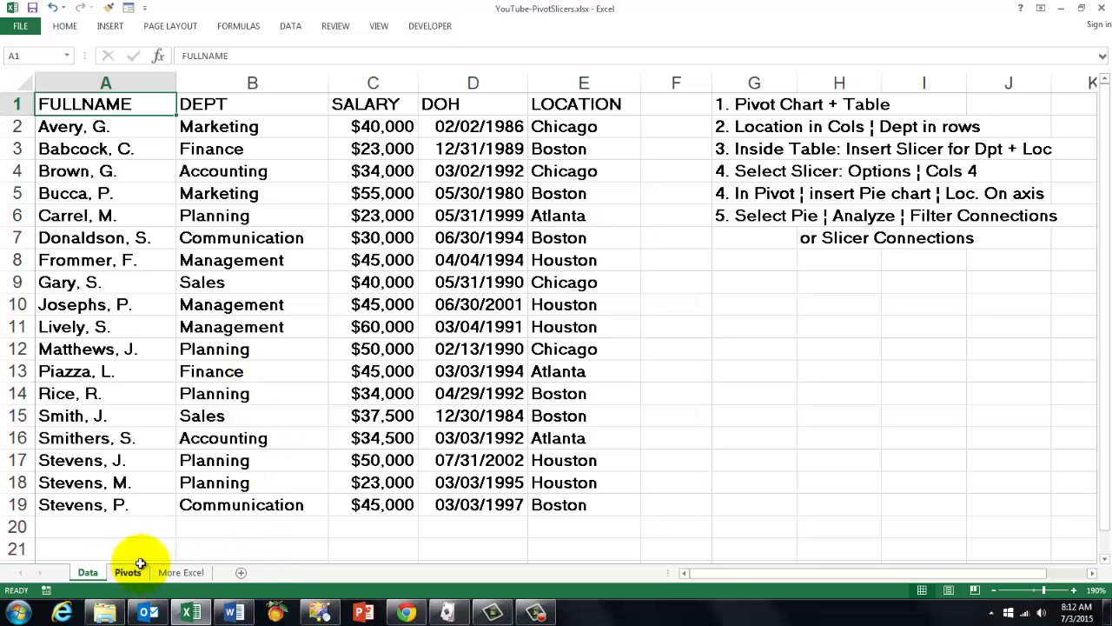
pyautogui.click(128, 573)
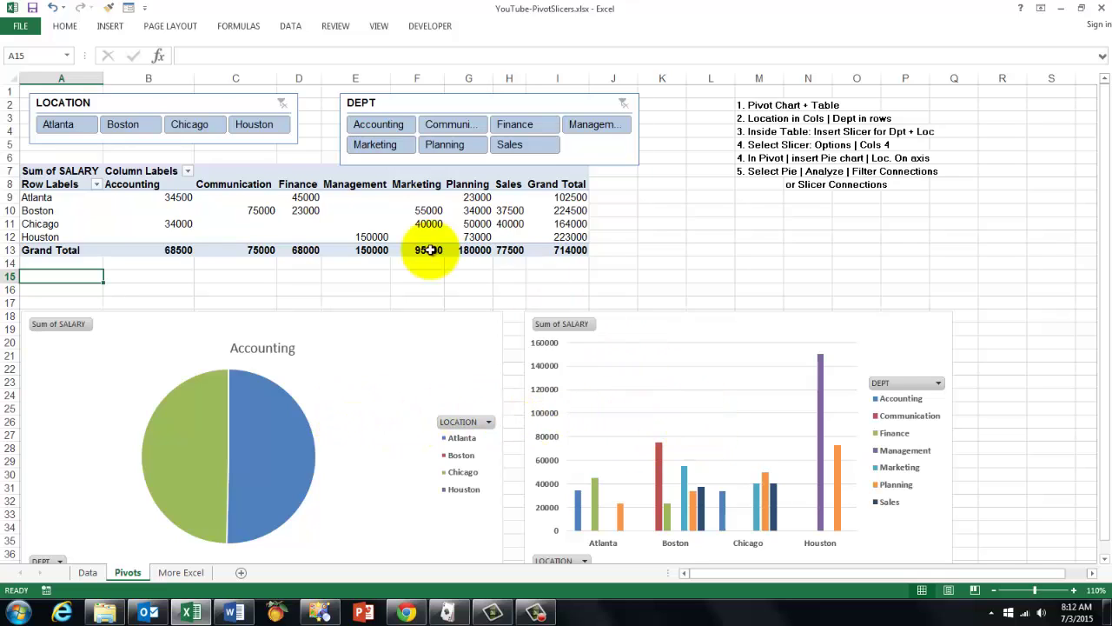
pyautogui.click(64, 123)
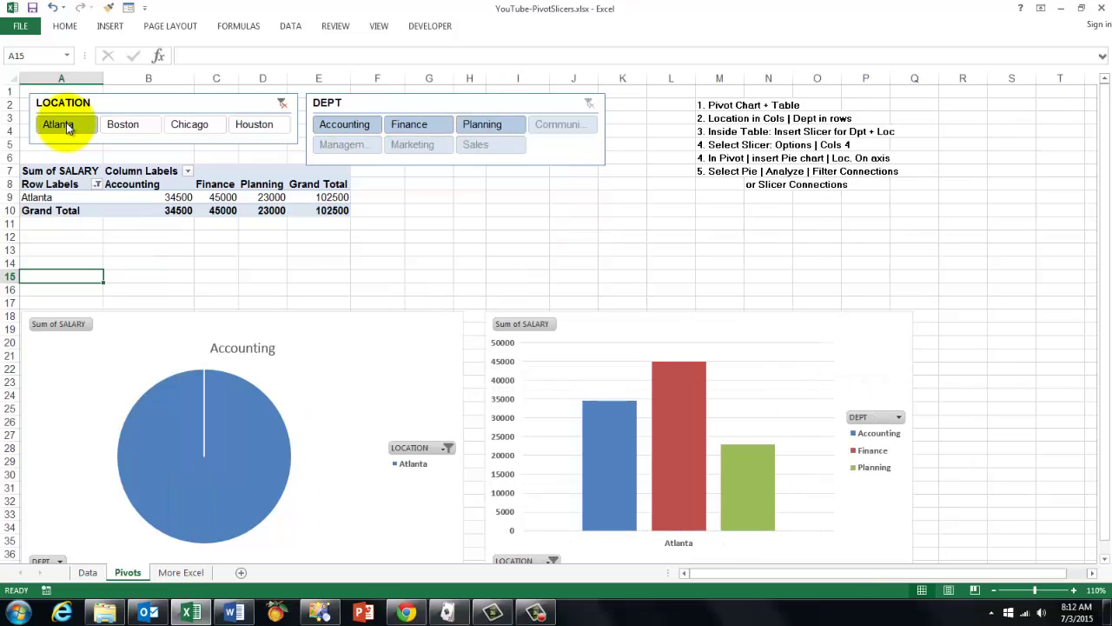
pyautogui.click(129, 125)
pyautogui.click(182, 124)
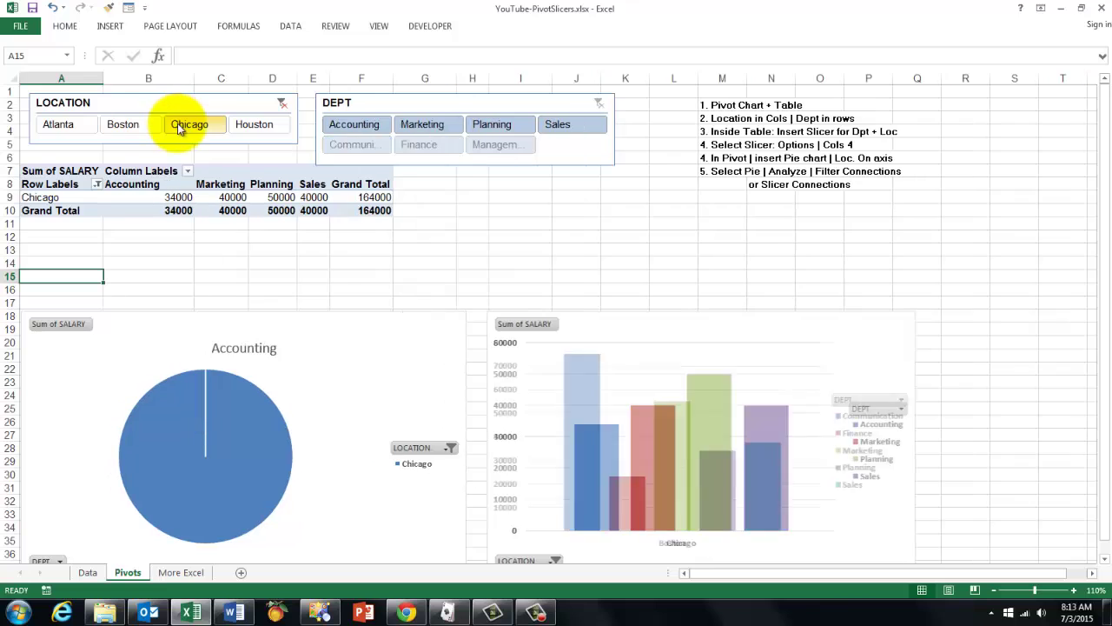
pyautogui.click(248, 127)
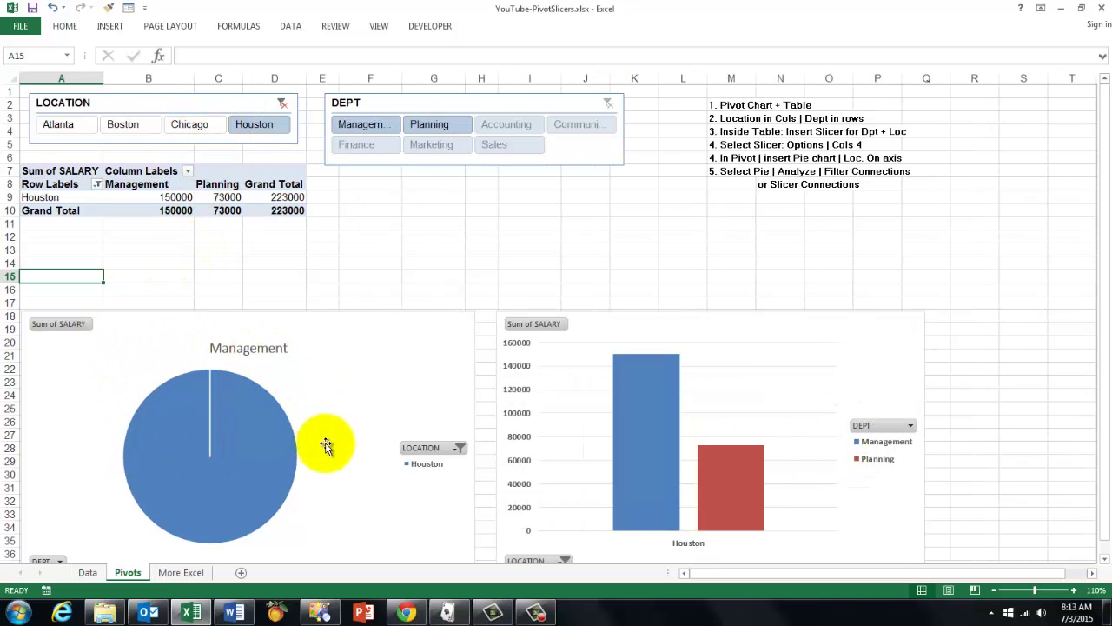
pyautogui.click(283, 103)
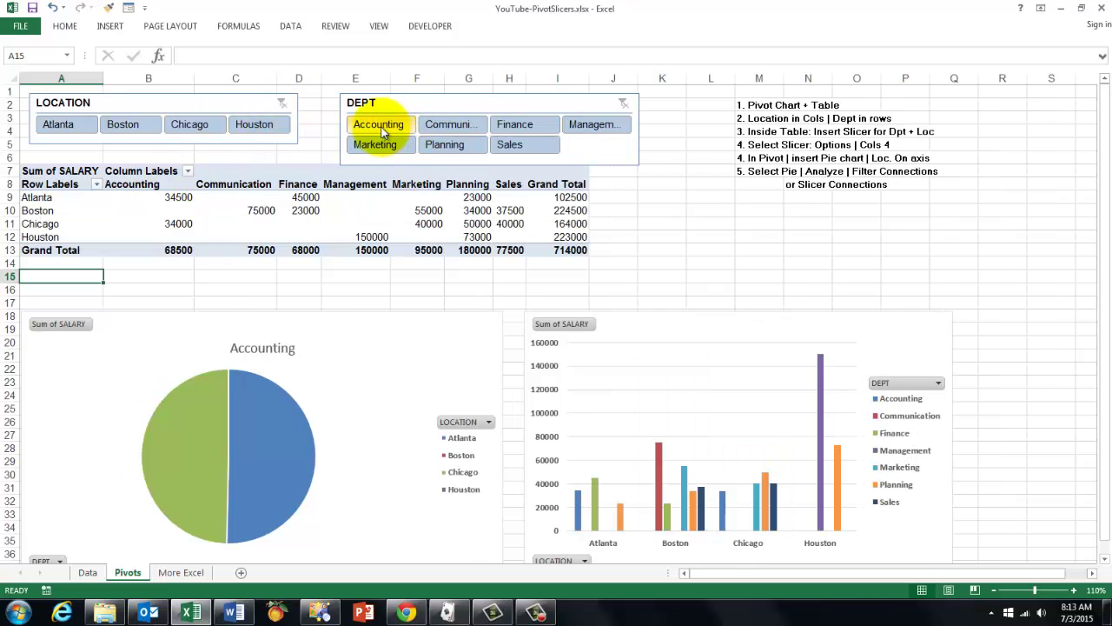
# Step: Filter by each department from Accounting through Sales, then clear the department filter to restore 714000
pyautogui.click(383, 128)
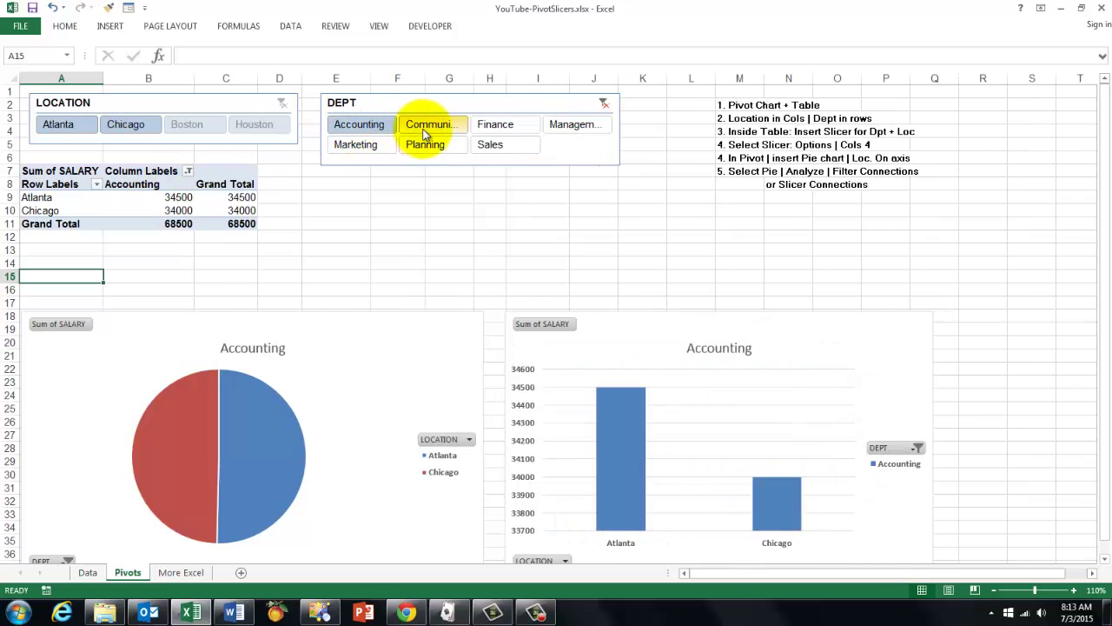
pyautogui.click(426, 131)
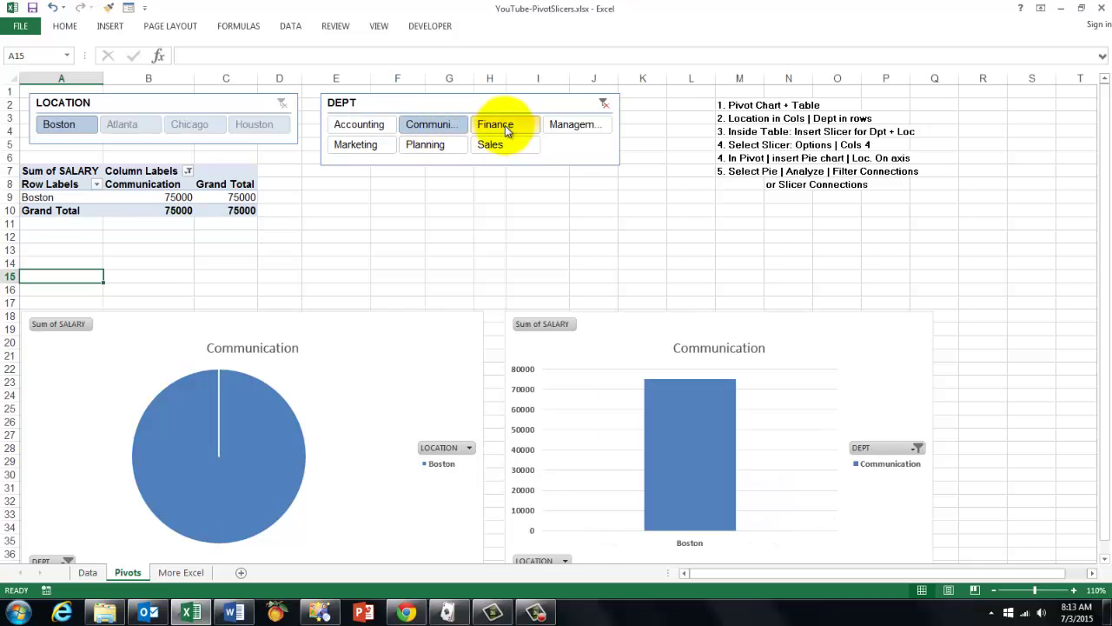
pyautogui.click(505, 125)
pyautogui.click(566, 125)
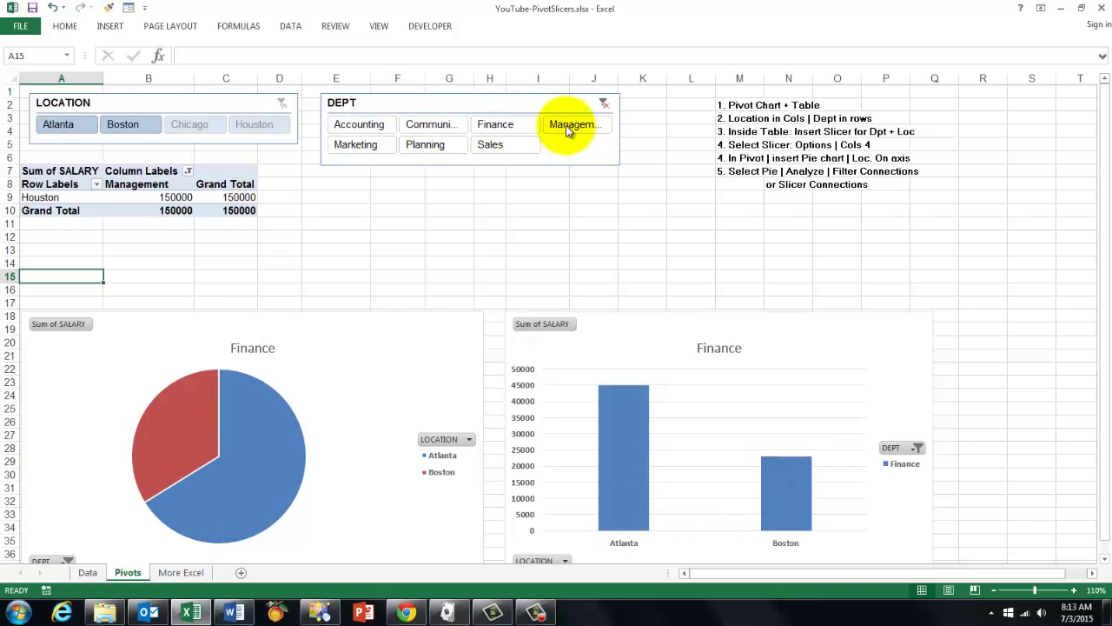
pyautogui.click(363, 141)
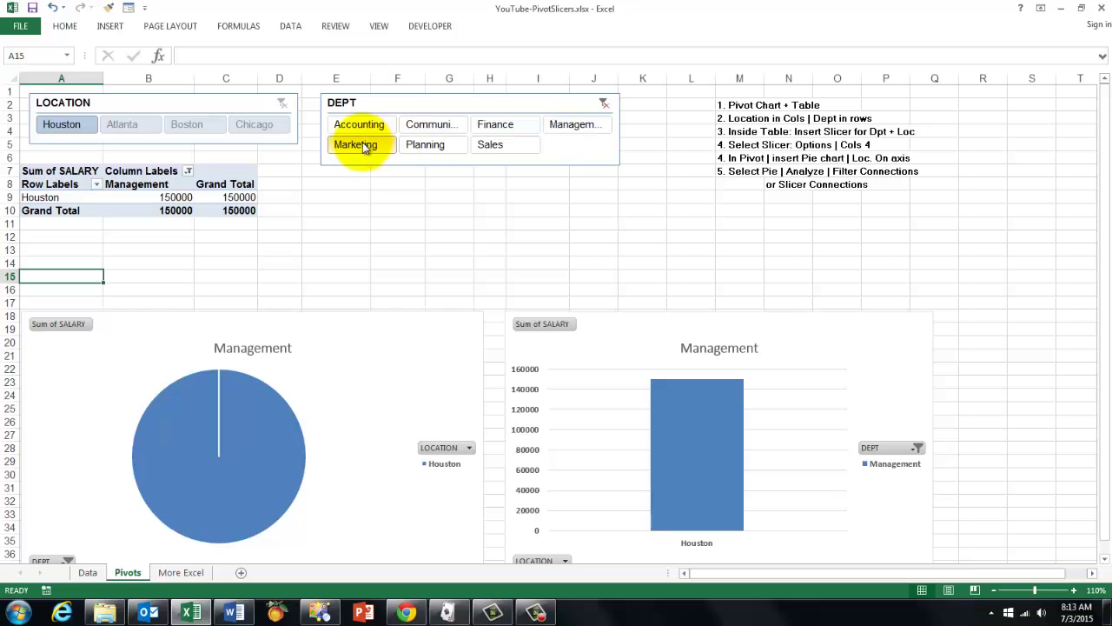
pyautogui.click(425, 146)
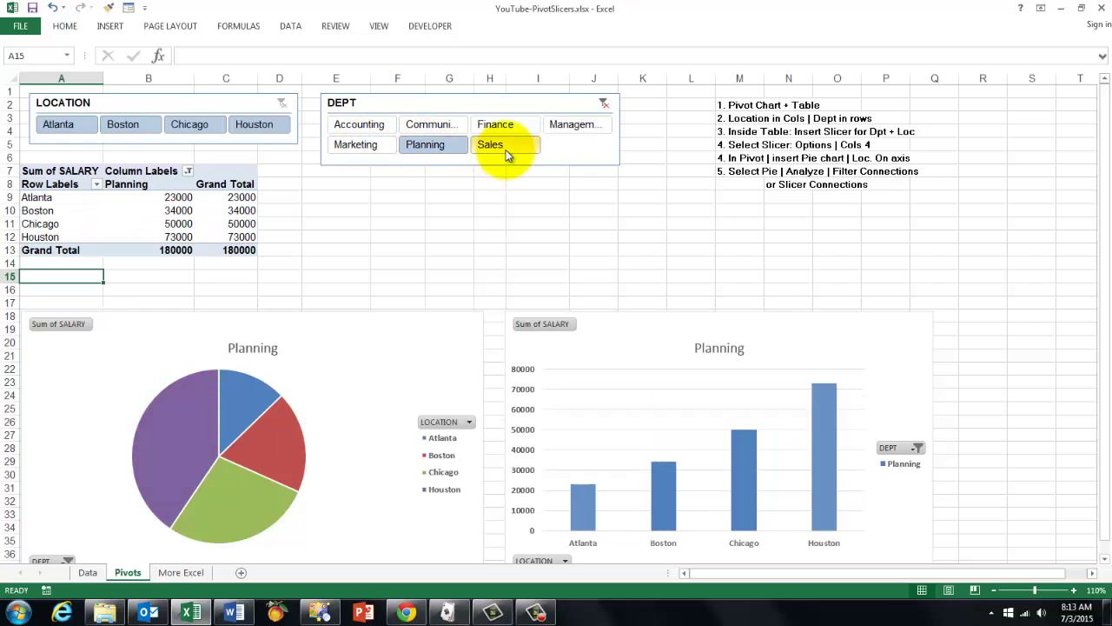
pyautogui.click(506, 147)
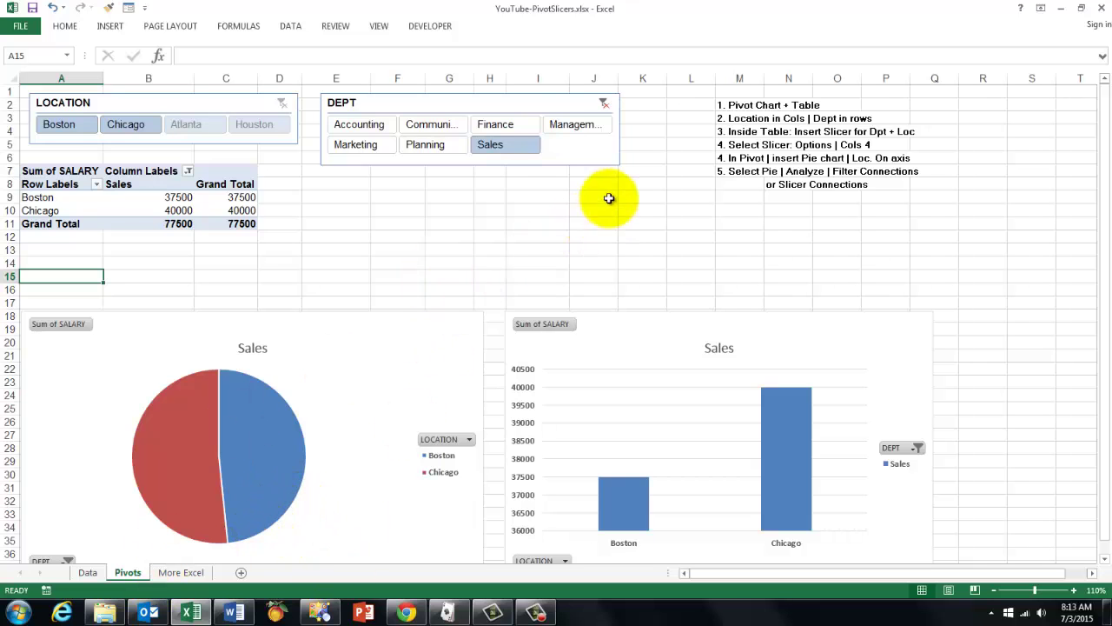
pyautogui.click(606, 104)
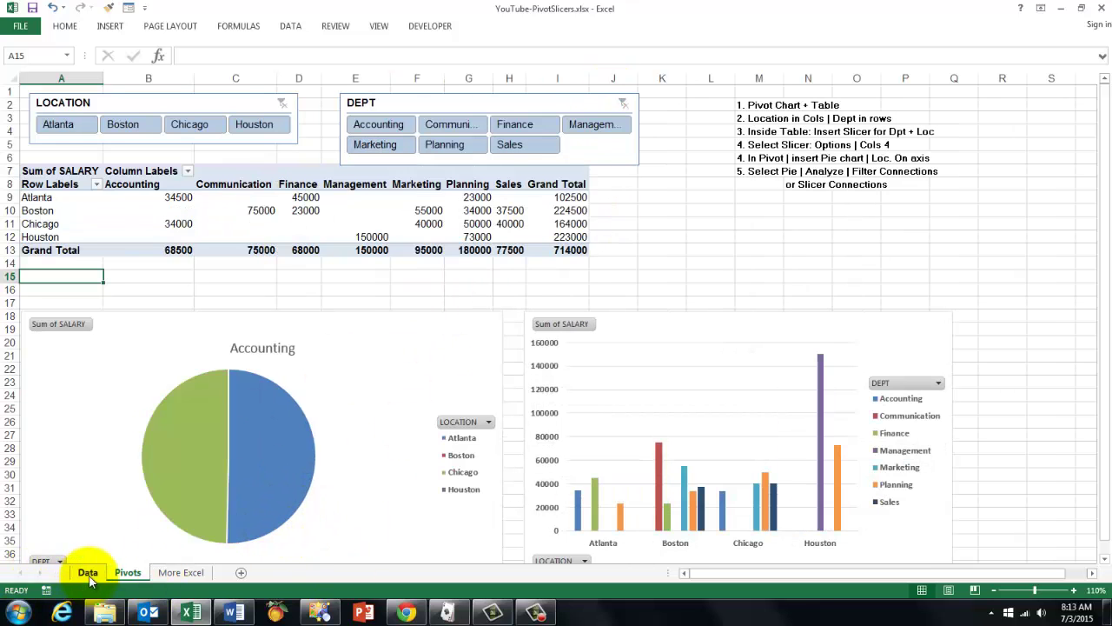
# Step: From the Data sheet's employee table (A1:E19), insert a PivotChart & PivotTable at cell G9
pyautogui.click(88, 571)
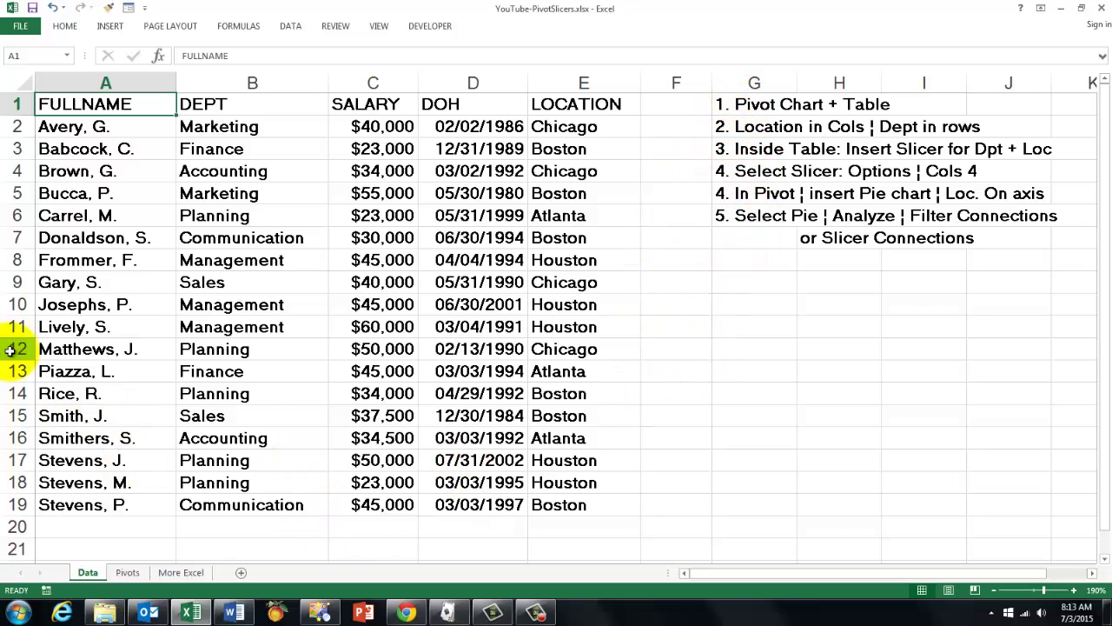
pyautogui.click(206, 264)
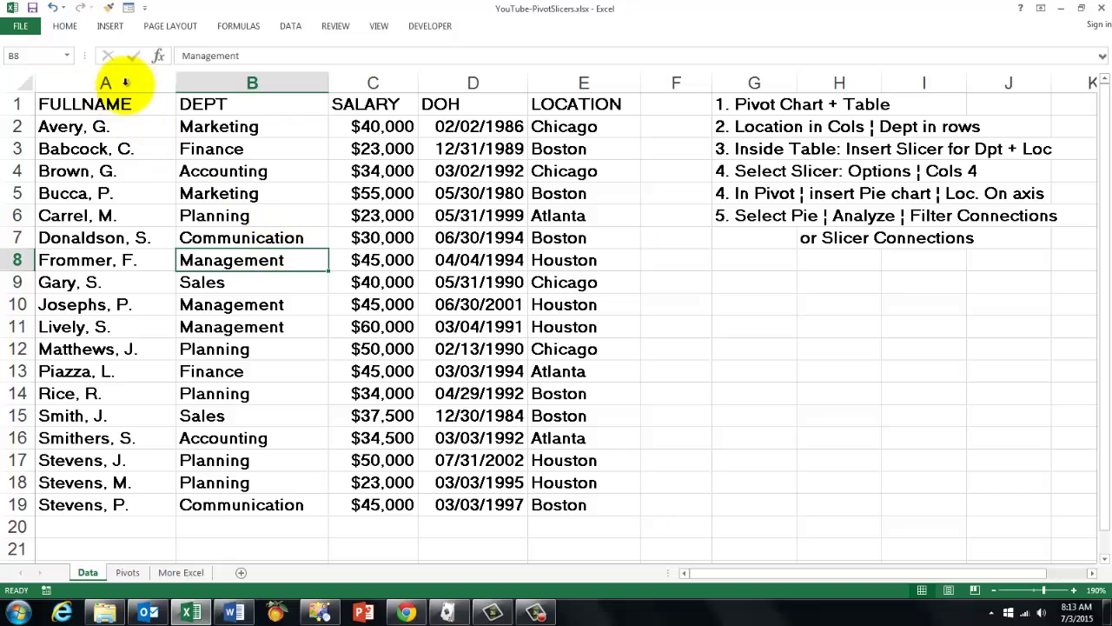
pyautogui.click(111, 27)
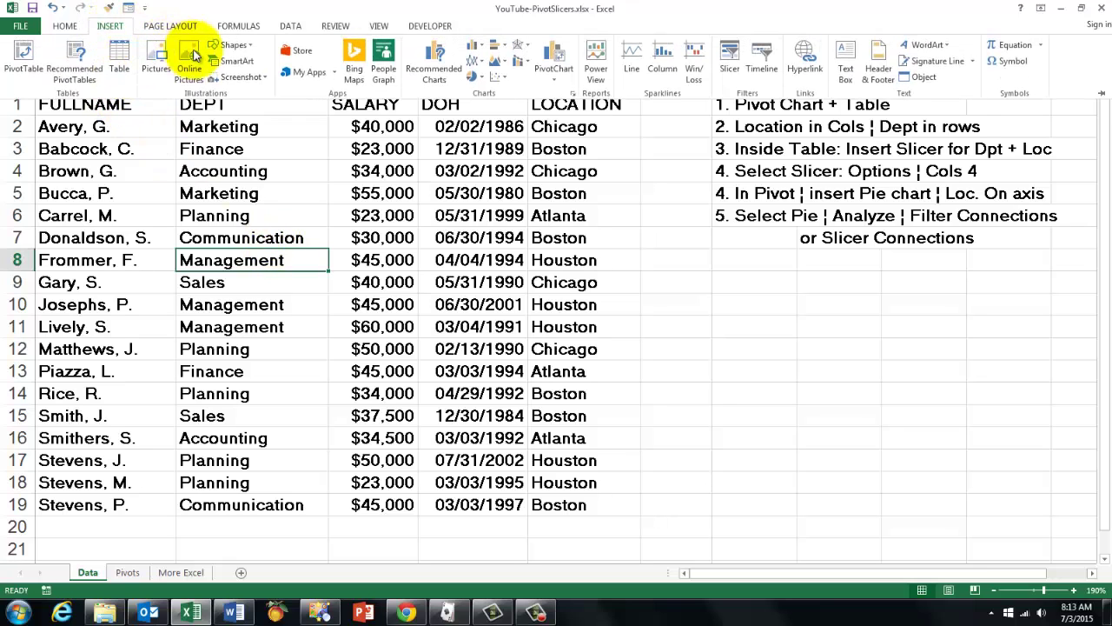
pyautogui.click(556, 80)
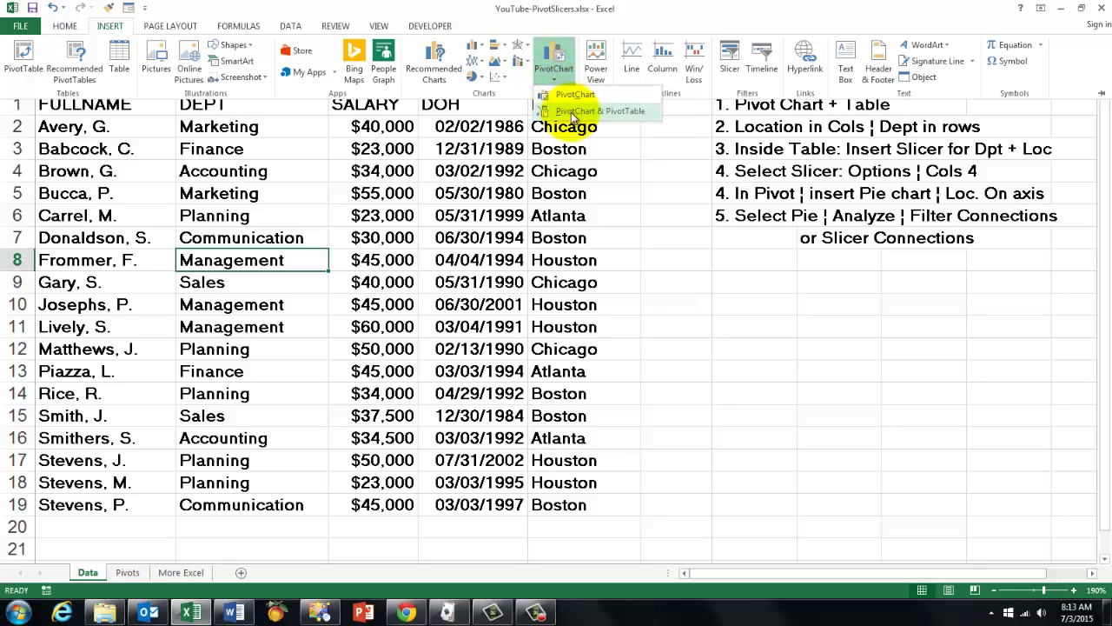
pyautogui.click(570, 112)
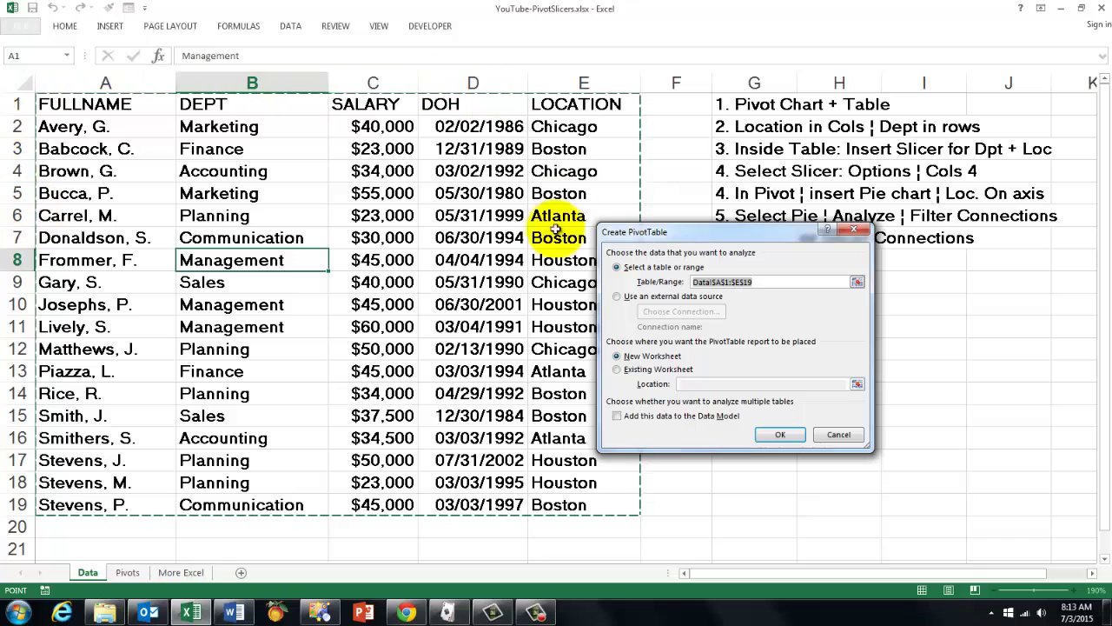
pyautogui.click(618, 371)
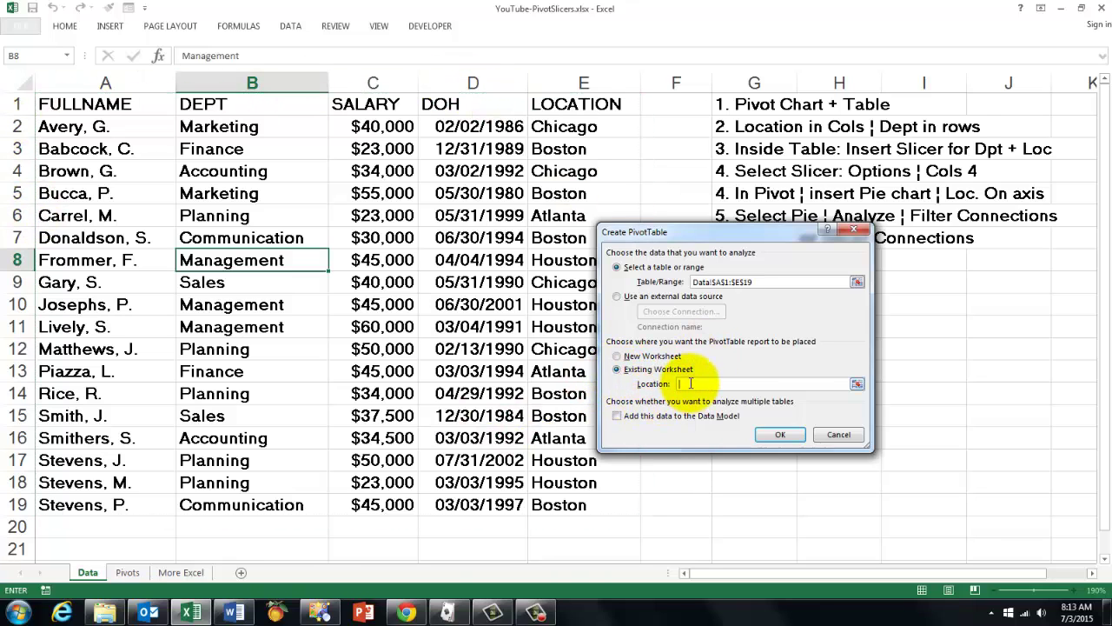
pyautogui.moveTo(671, 232); pyautogui.dragTo(398, 220)
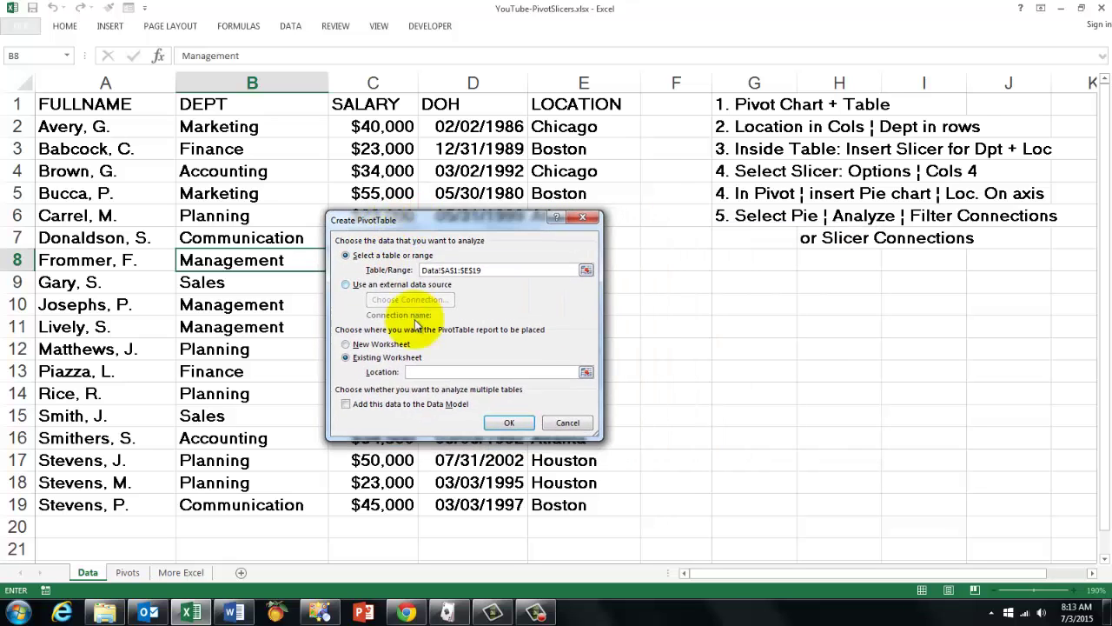
pyautogui.click(726, 283)
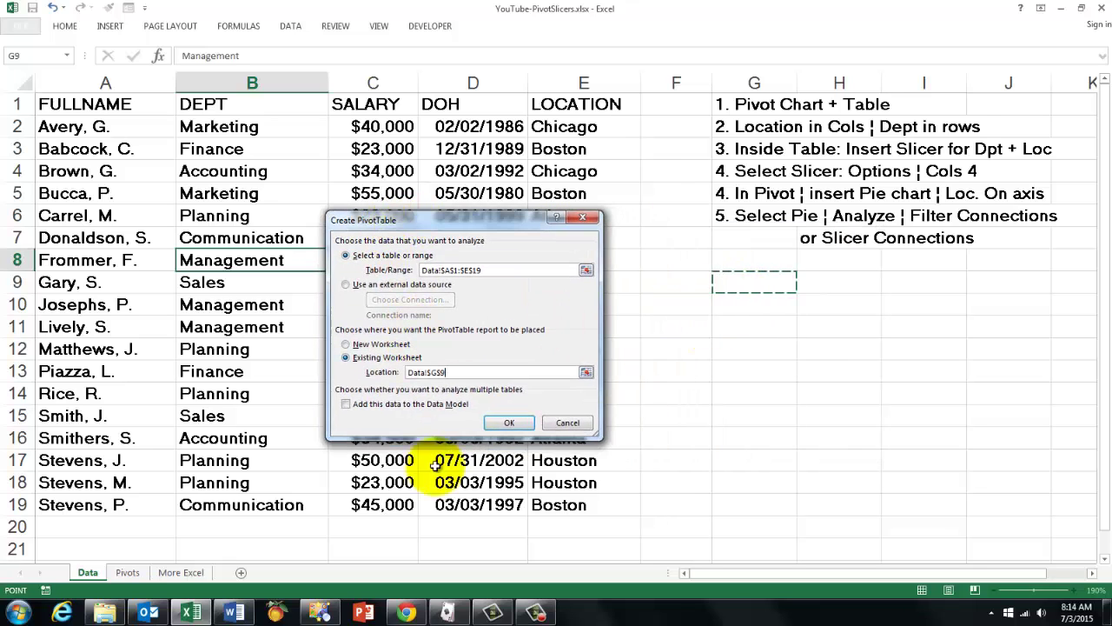
pyautogui.click(509, 424)
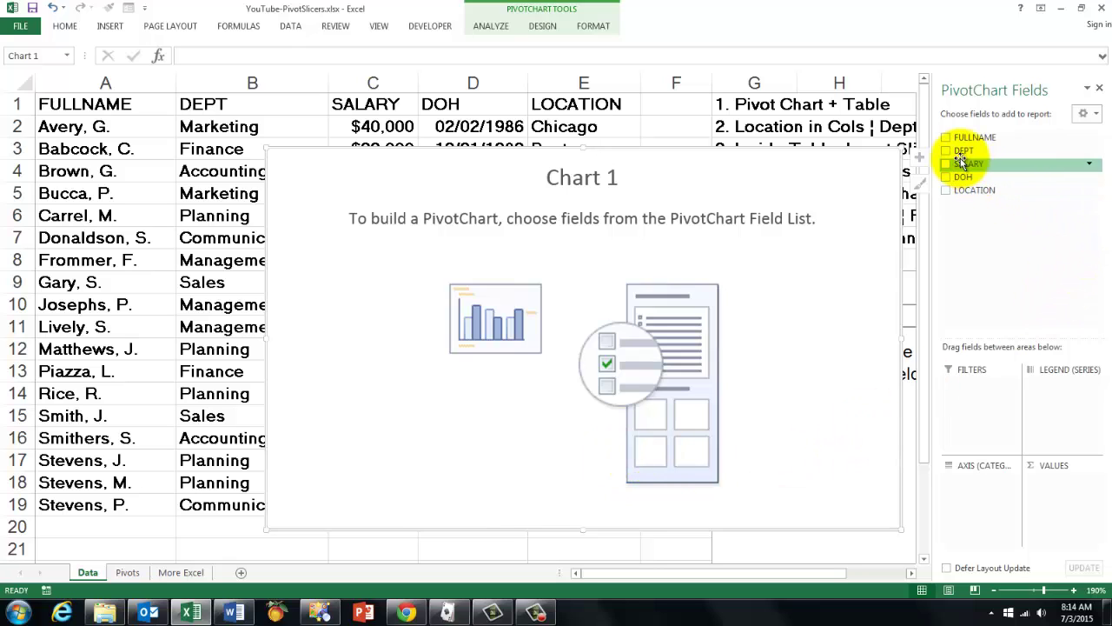
pyautogui.moveTo(962, 154); pyautogui.dragTo(974, 482)
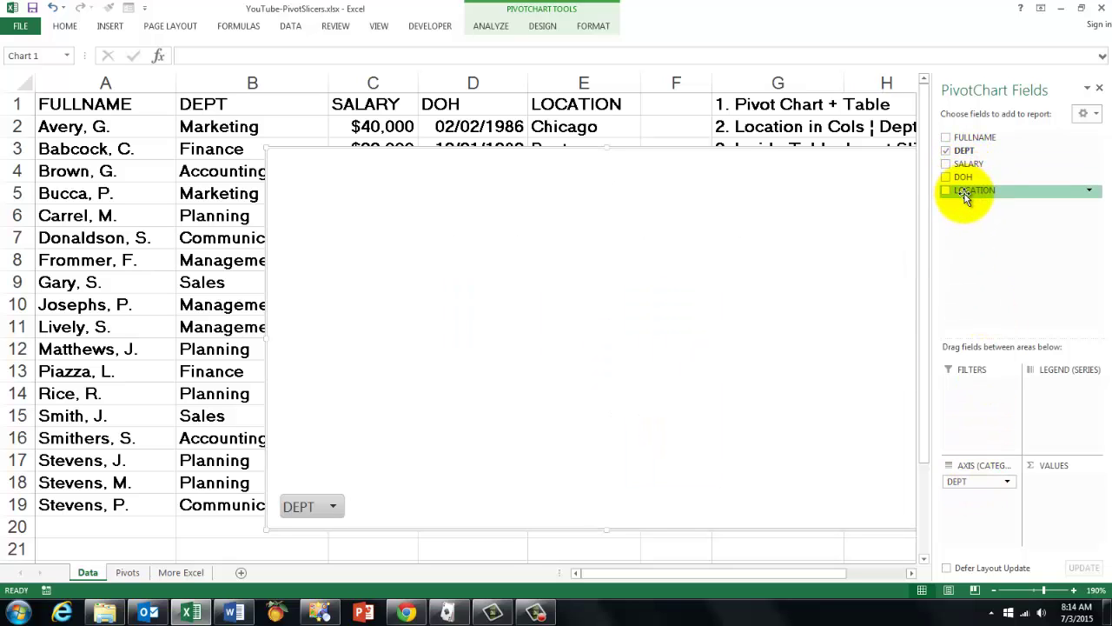
pyautogui.moveTo(967, 190); pyautogui.dragTo(1053, 390)
pyautogui.moveTo(973, 165); pyautogui.dragTo(1070, 481)
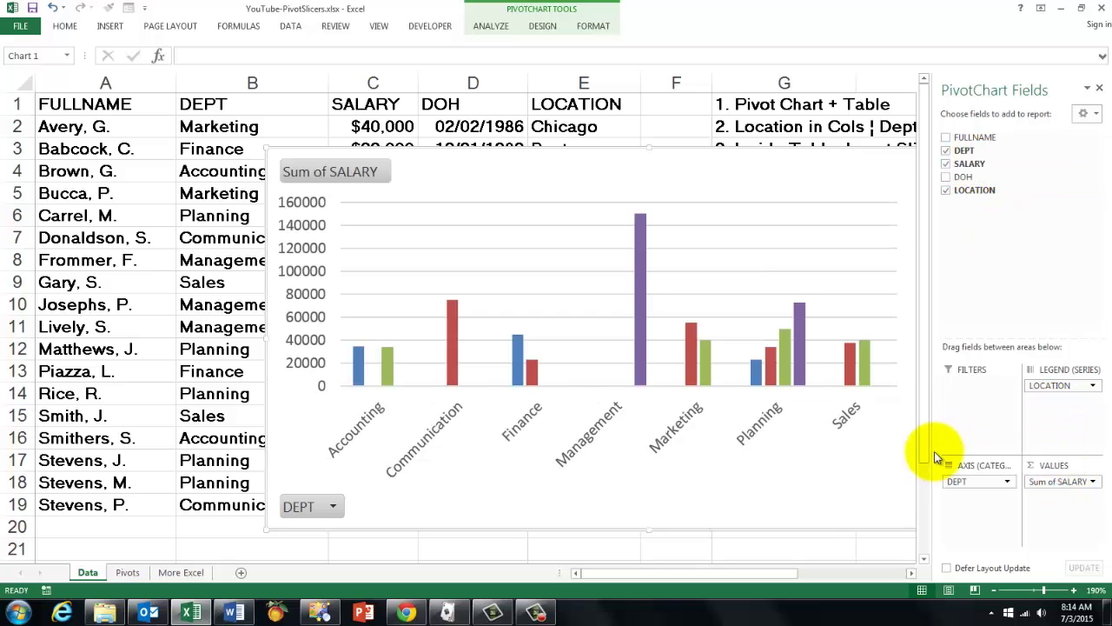
pyautogui.click(995, 590)
pyautogui.click(995, 591)
pyautogui.click(994, 590)
pyautogui.click(995, 591)
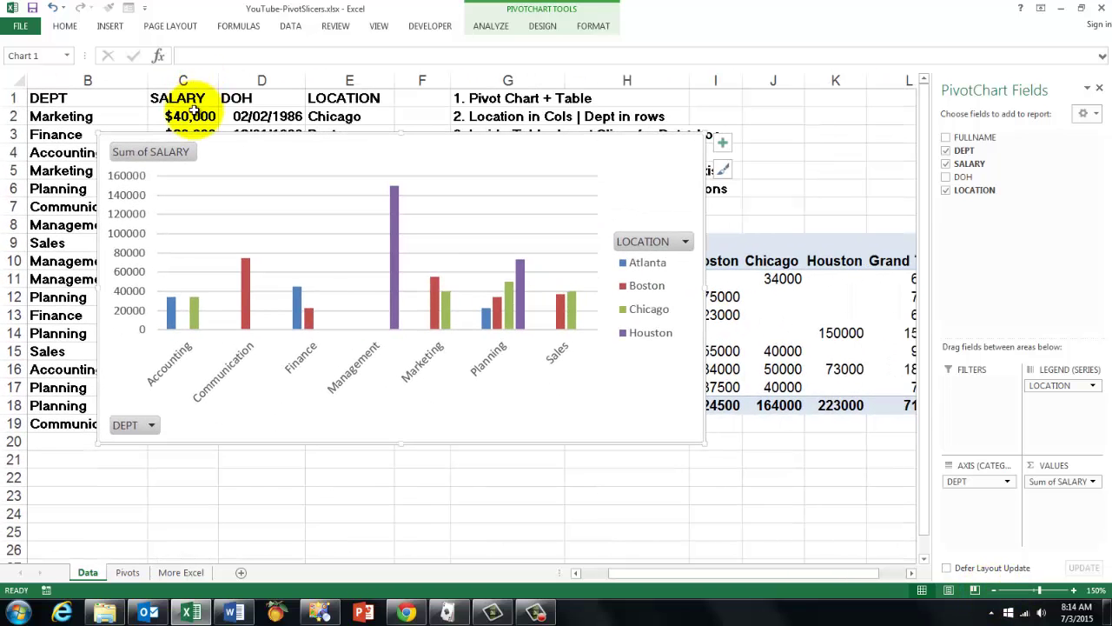
pyautogui.click(195, 106)
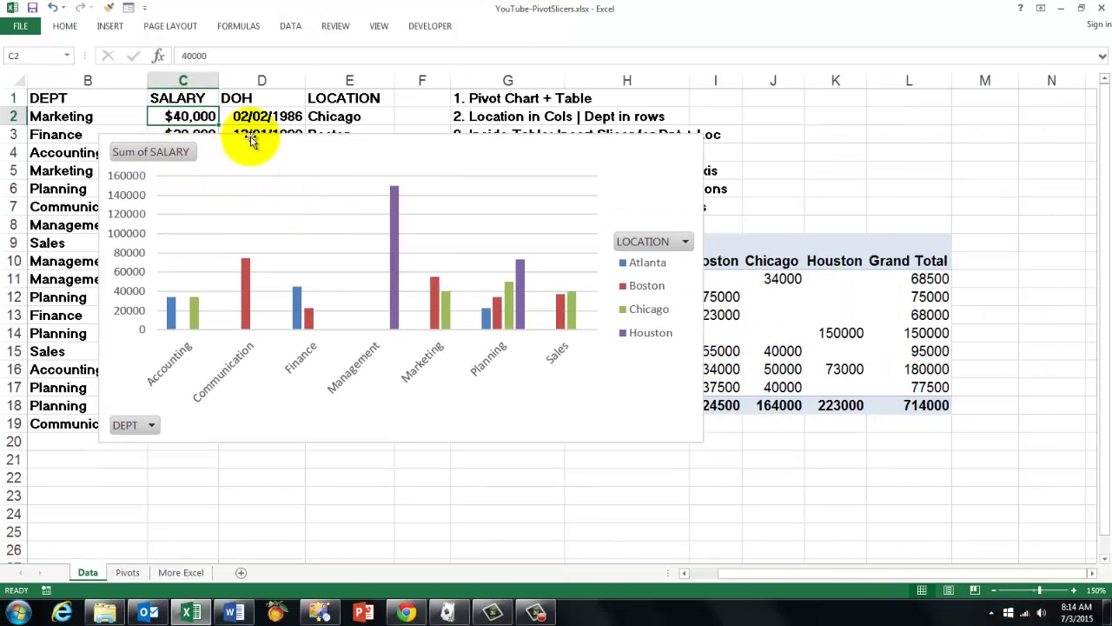
pyautogui.moveTo(257, 139); pyautogui.dragTo(194, 252)
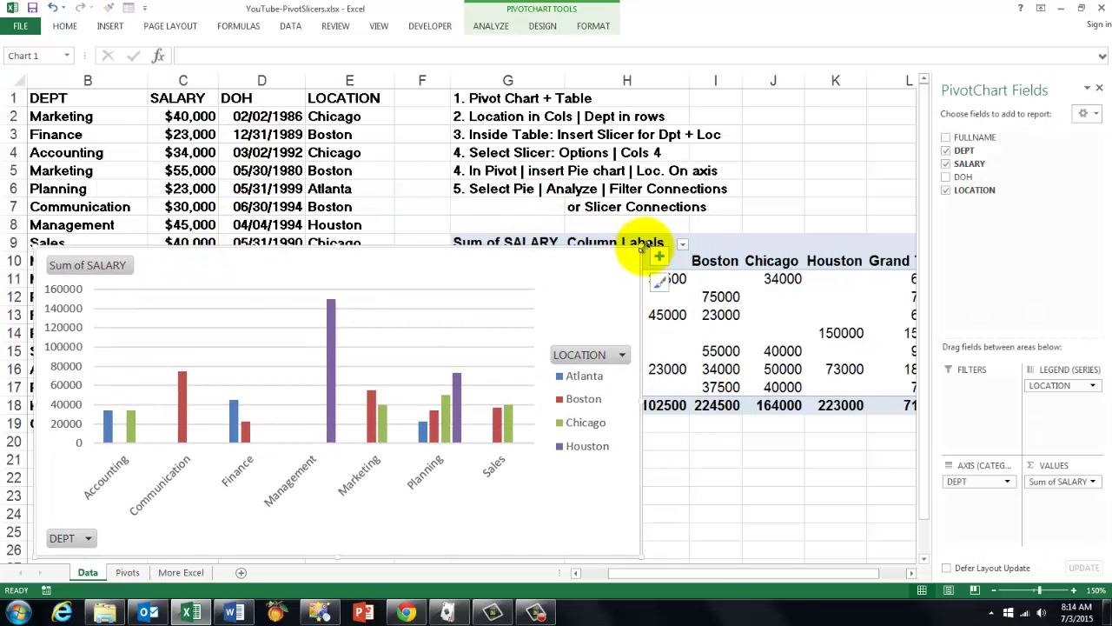
pyautogui.moveTo(639, 249); pyautogui.dragTo(449, 306)
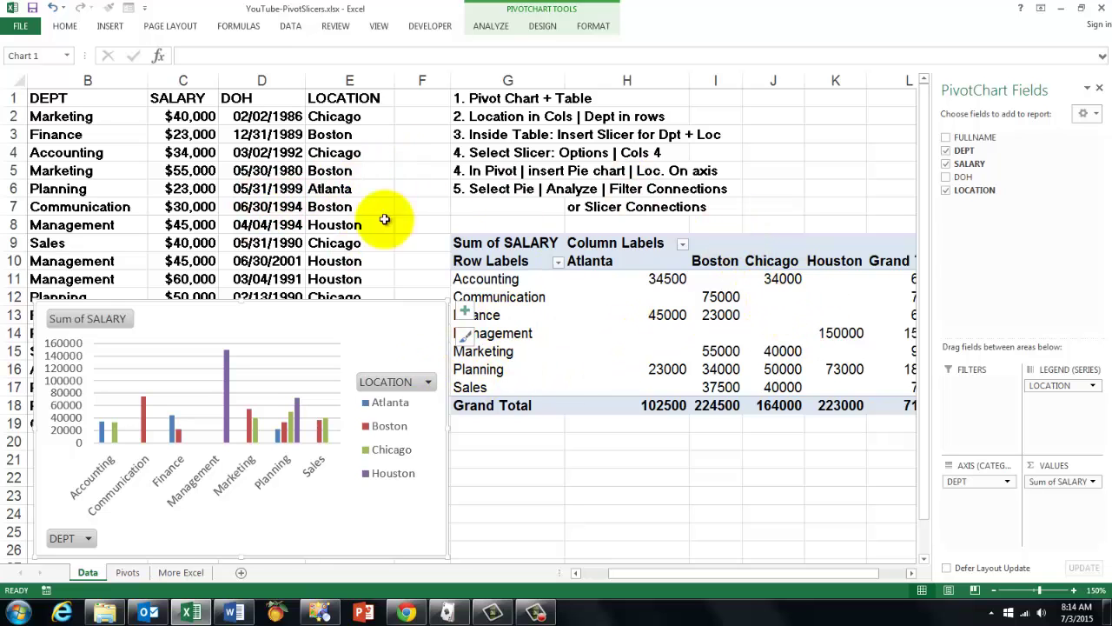
pyautogui.click(263, 206)
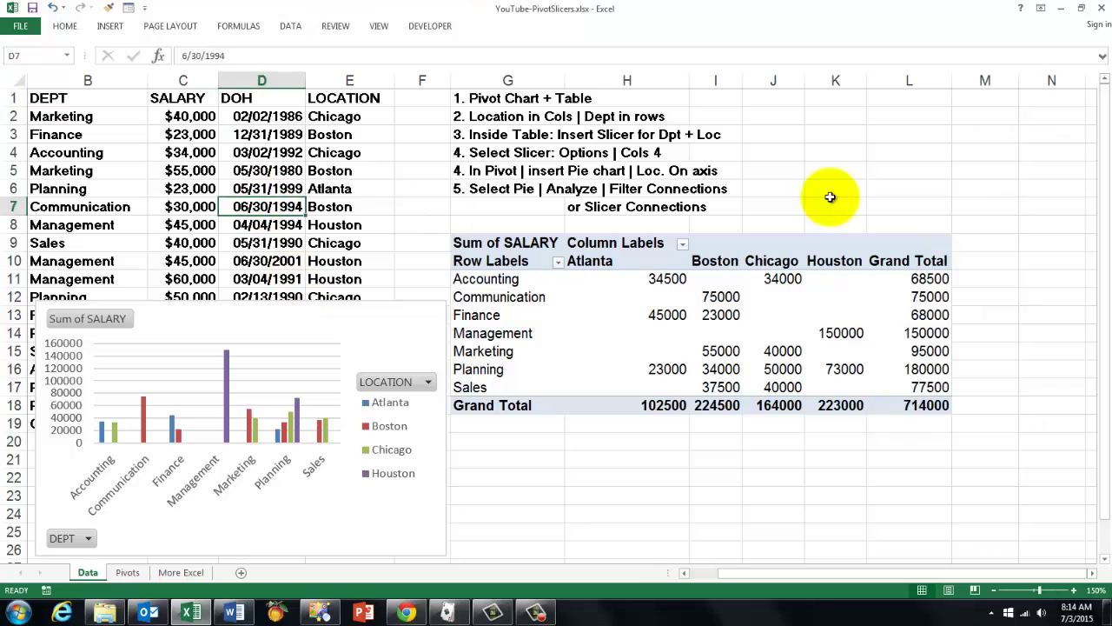
pyautogui.click(522, 299)
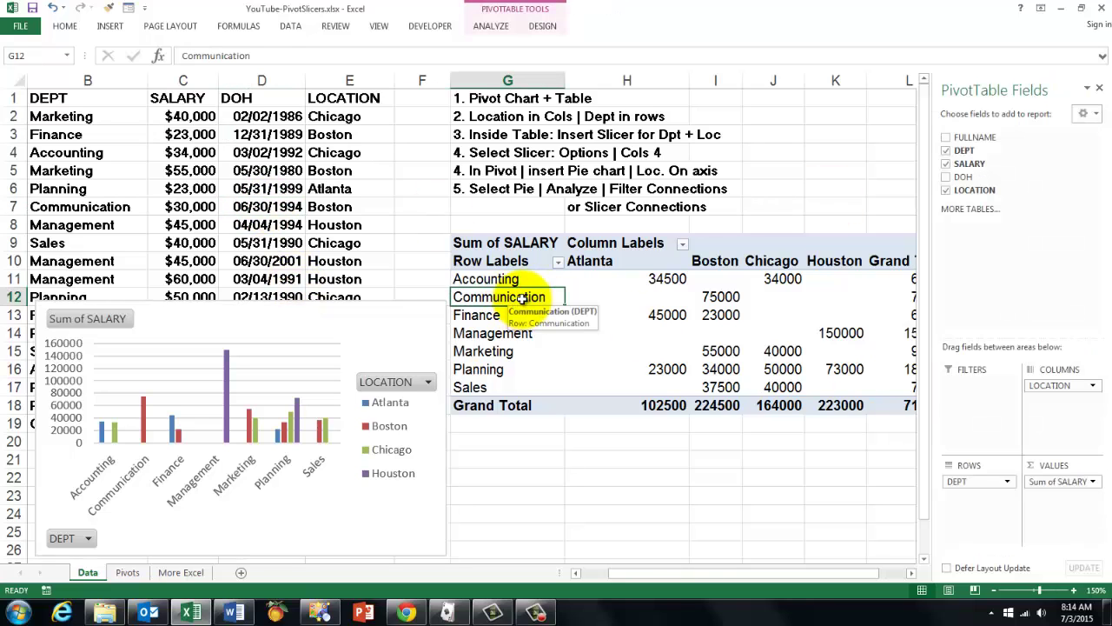
# Step: Insert DEPT and LOCATION slicers linked to the Data sheet's salary pivot table
pyautogui.click(259, 167)
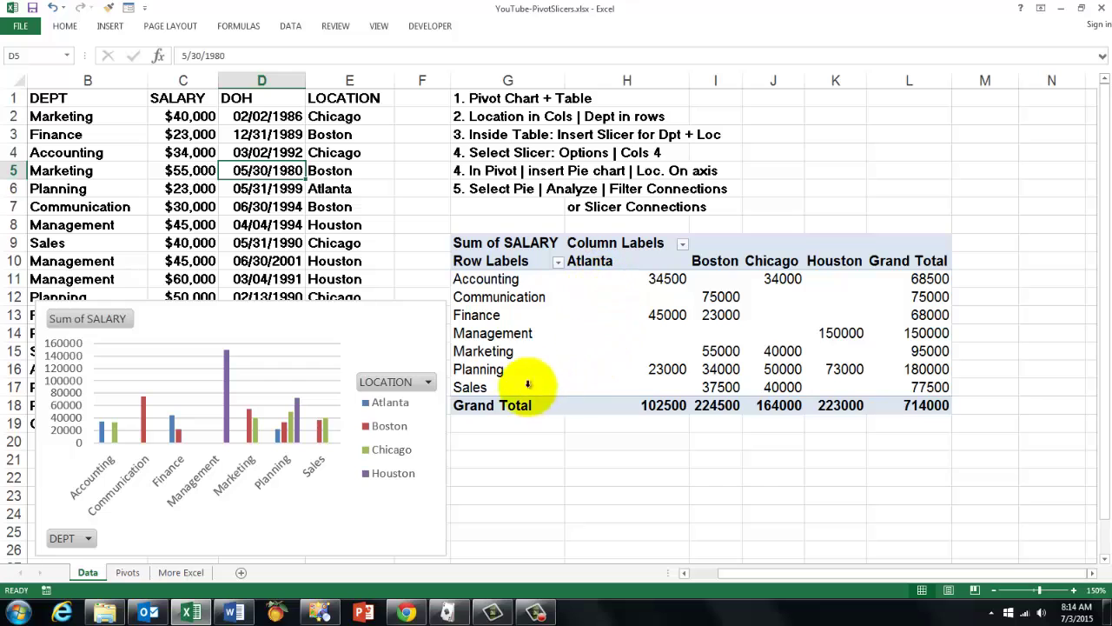
pyautogui.click(585, 300)
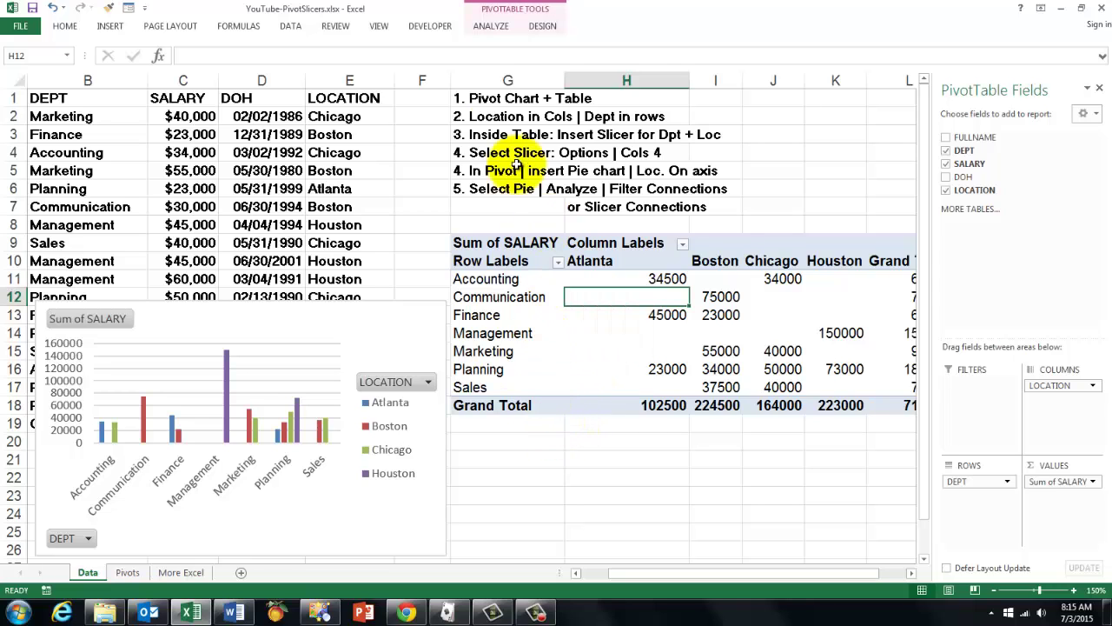
pyautogui.click(106, 28)
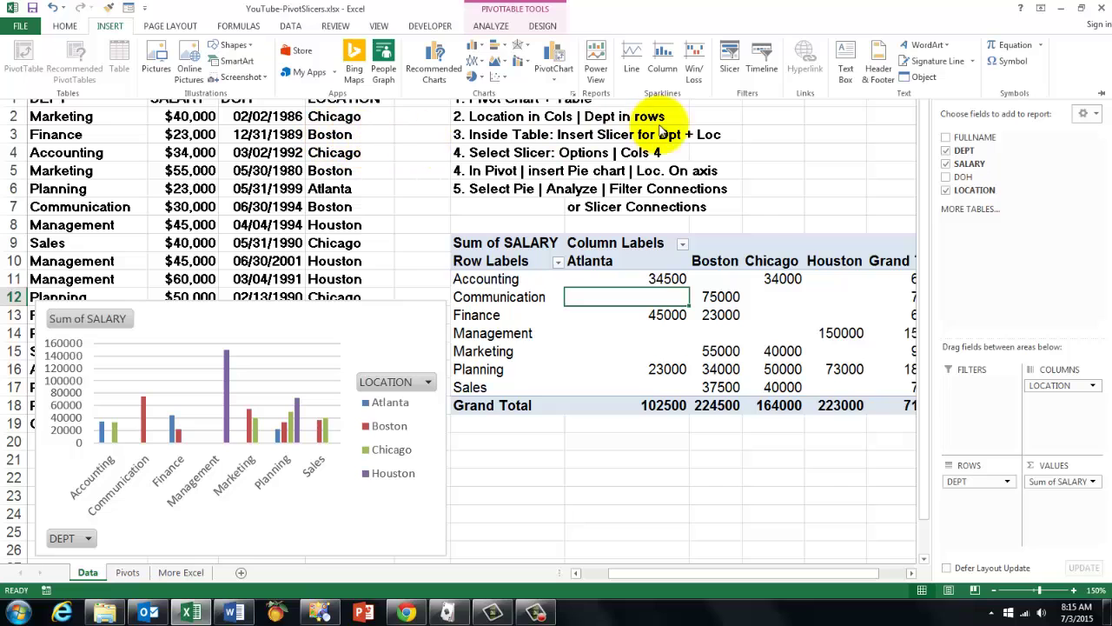
pyautogui.click(729, 59)
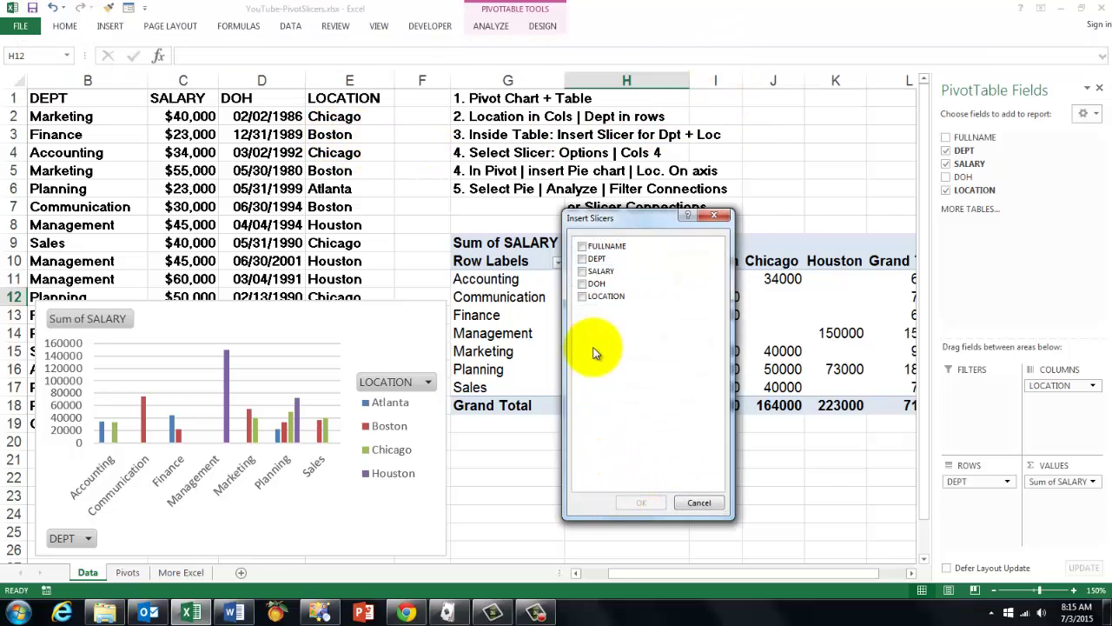
pyautogui.moveTo(637, 217); pyautogui.dragTo(808, 217)
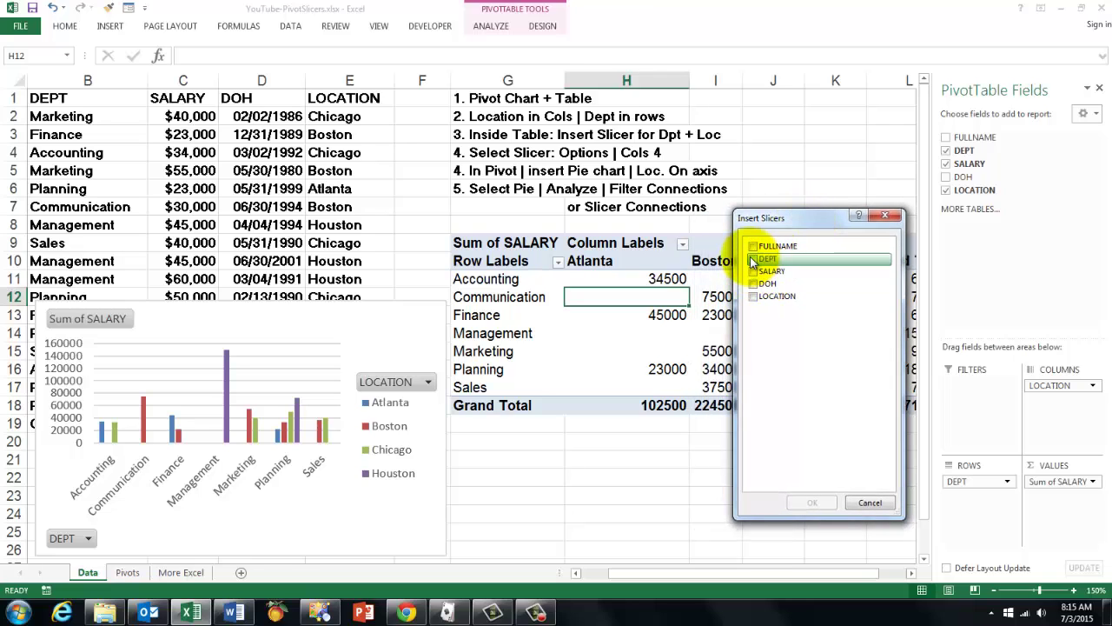
pyautogui.click(752, 258)
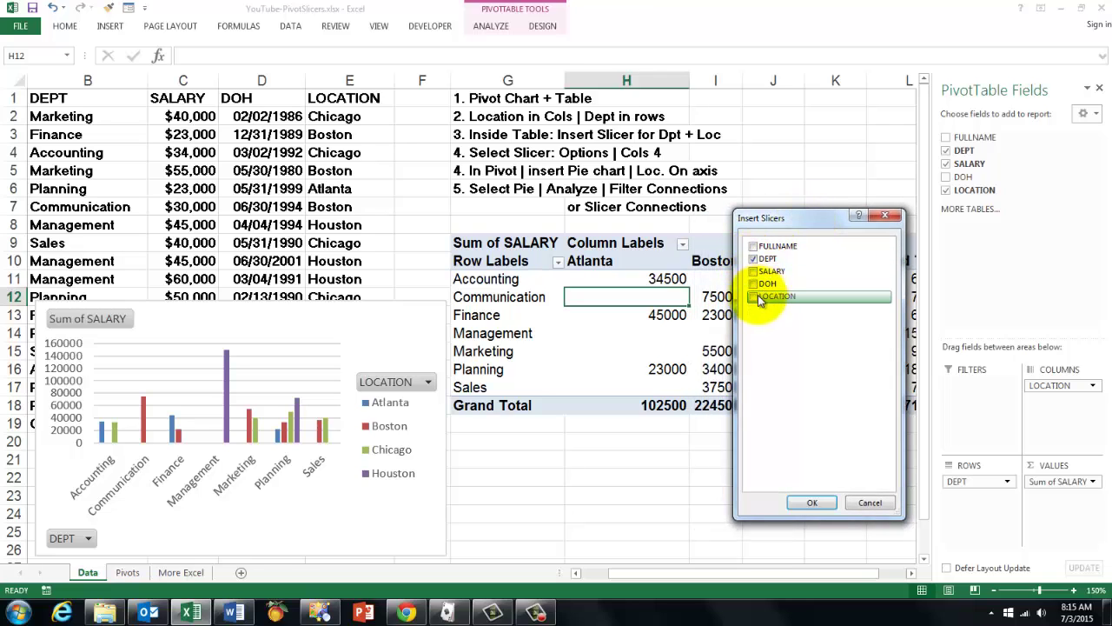
pyautogui.click(809, 502)
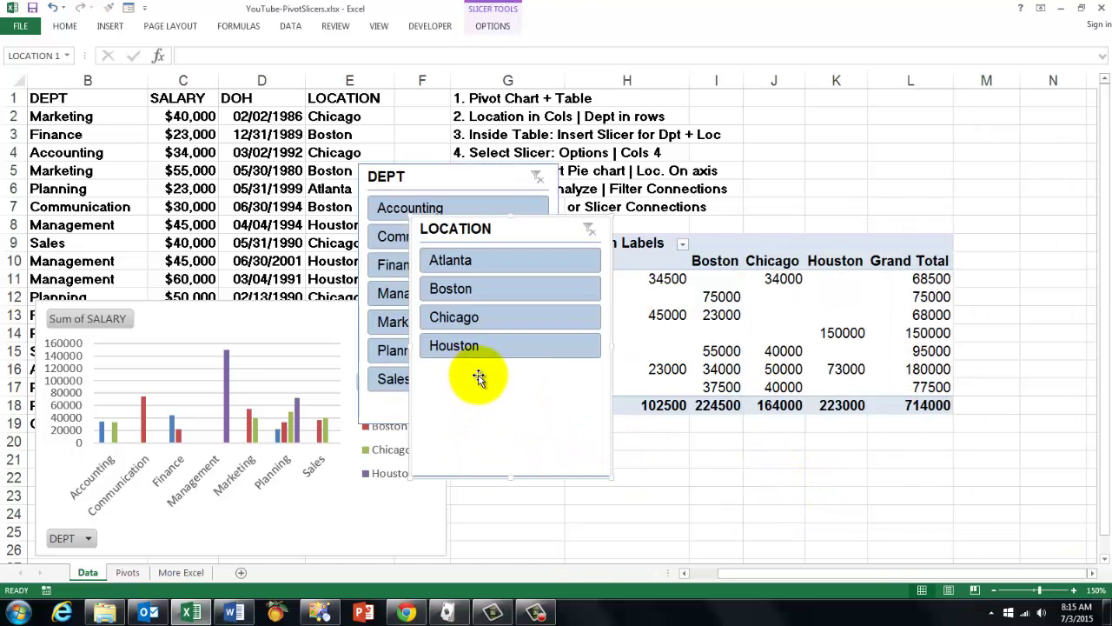
# Step: Give the LOCATION slicer 4 columns, then resize it and place it just below the pivot table
pyautogui.click(994, 592)
pyautogui.click(995, 592)
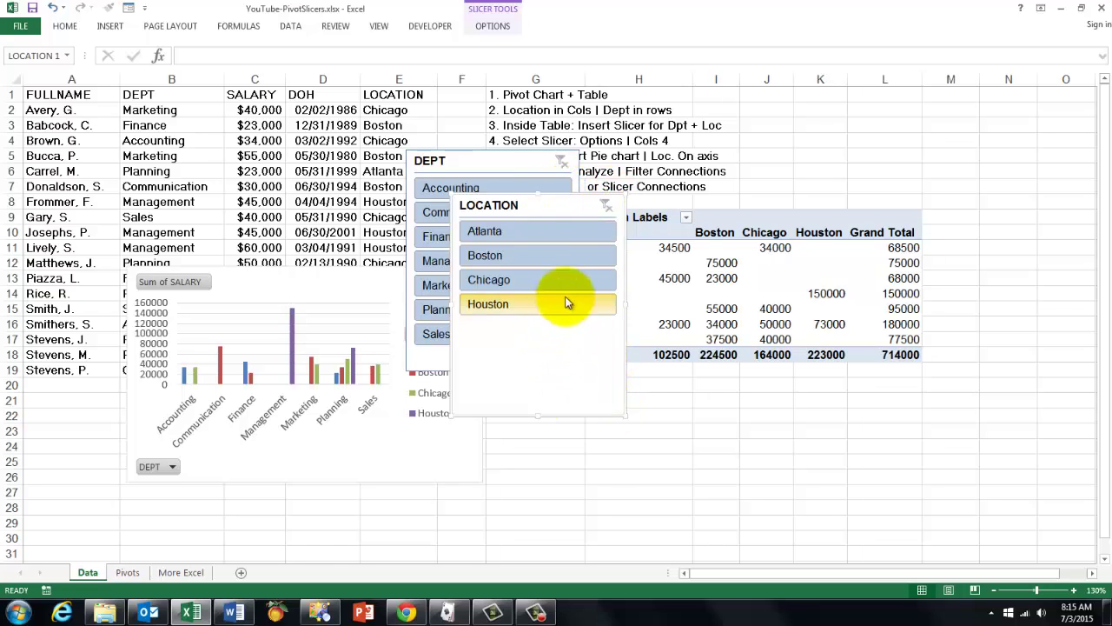
pyautogui.click(489, 26)
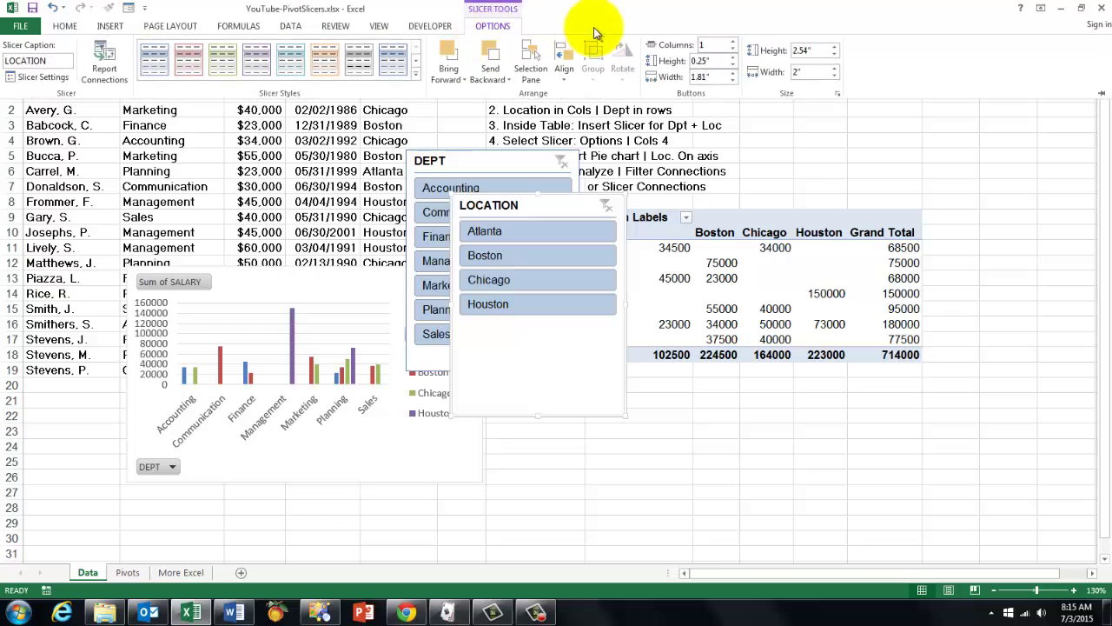
pyautogui.click(733, 43)
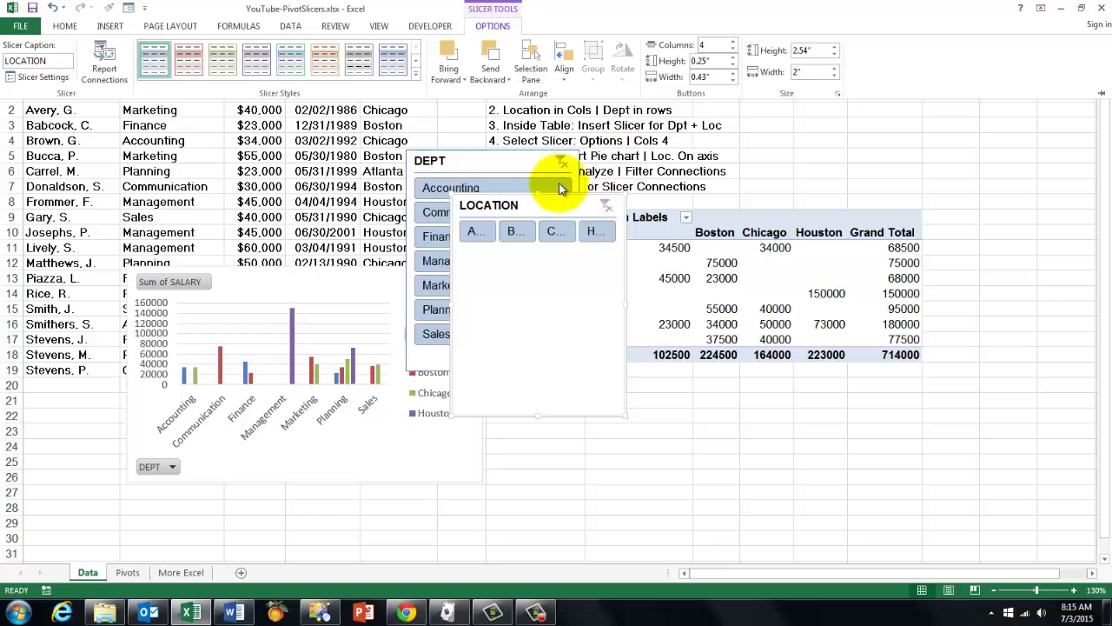
pyautogui.hotkey('ctrl', 'F1')
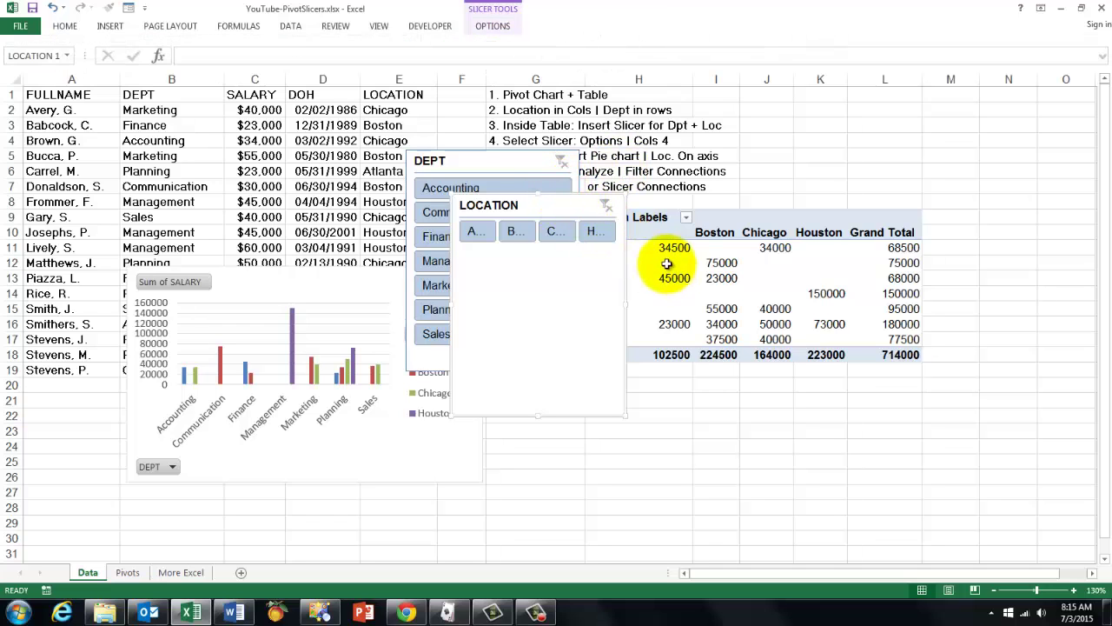
pyautogui.moveTo(553, 198); pyautogui.dragTo(623, 373)
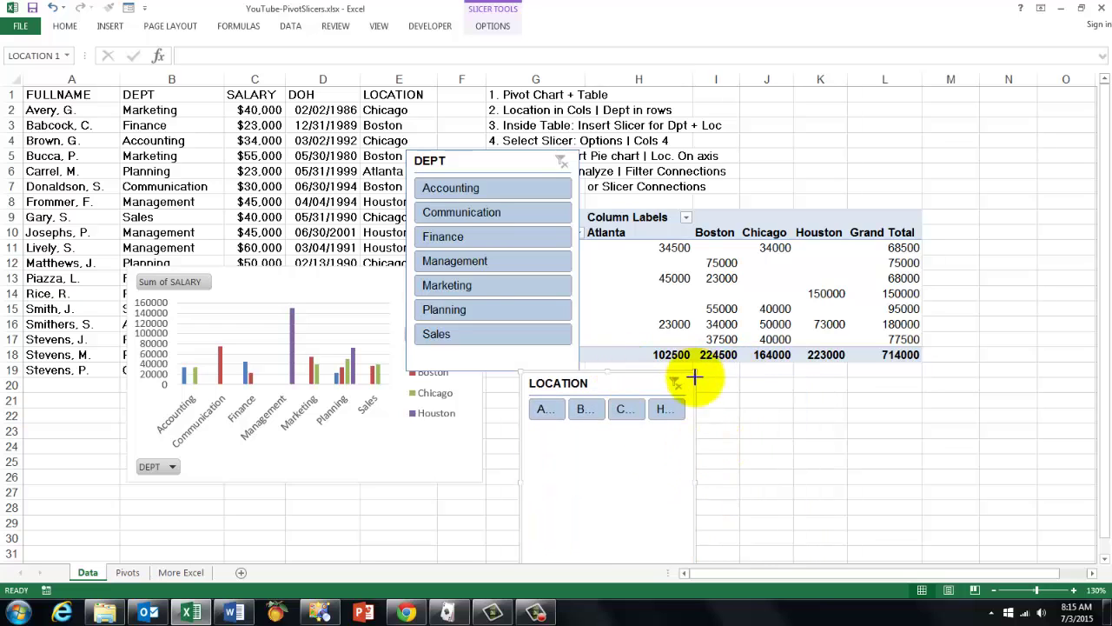
pyautogui.moveTo(691, 381); pyautogui.dragTo(719, 487)
pyautogui.moveTo(629, 493); pyautogui.dragTo(609, 389)
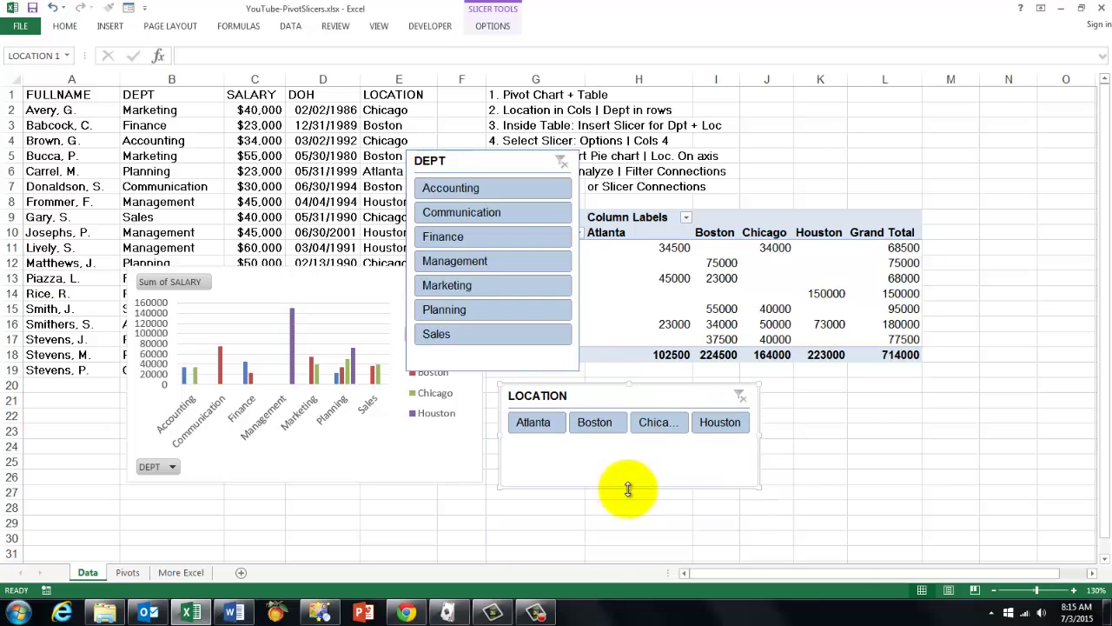
pyautogui.moveTo(629, 487); pyautogui.dragTo(633, 447)
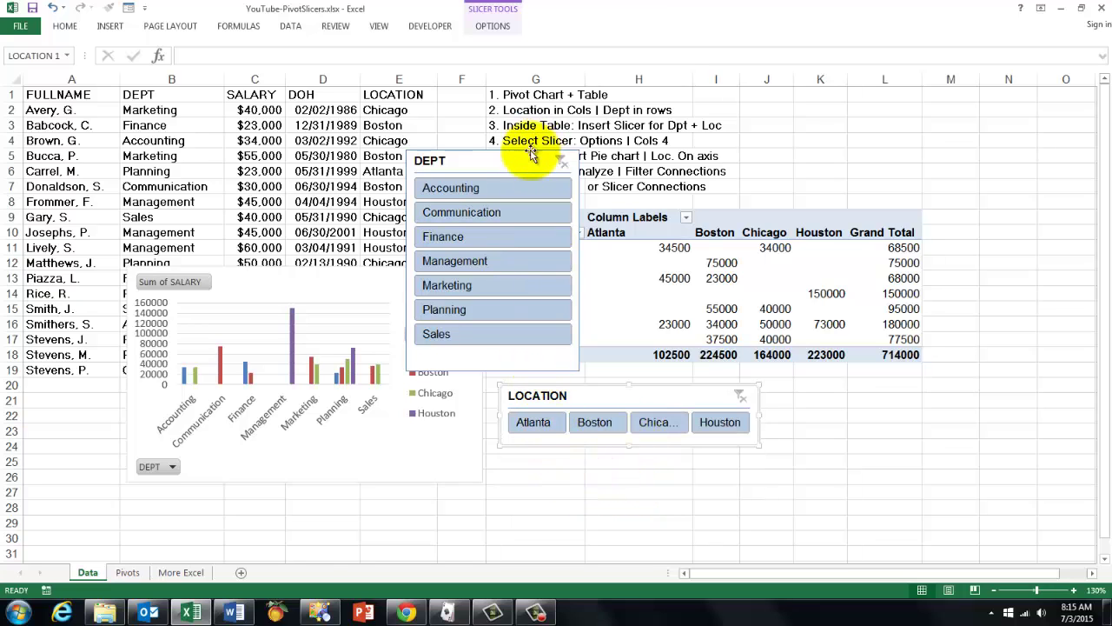
# Step: Give the DEPT slicer 4 columns, make it wider and shorter, and place it beside LOCATION
pyautogui.click(518, 153)
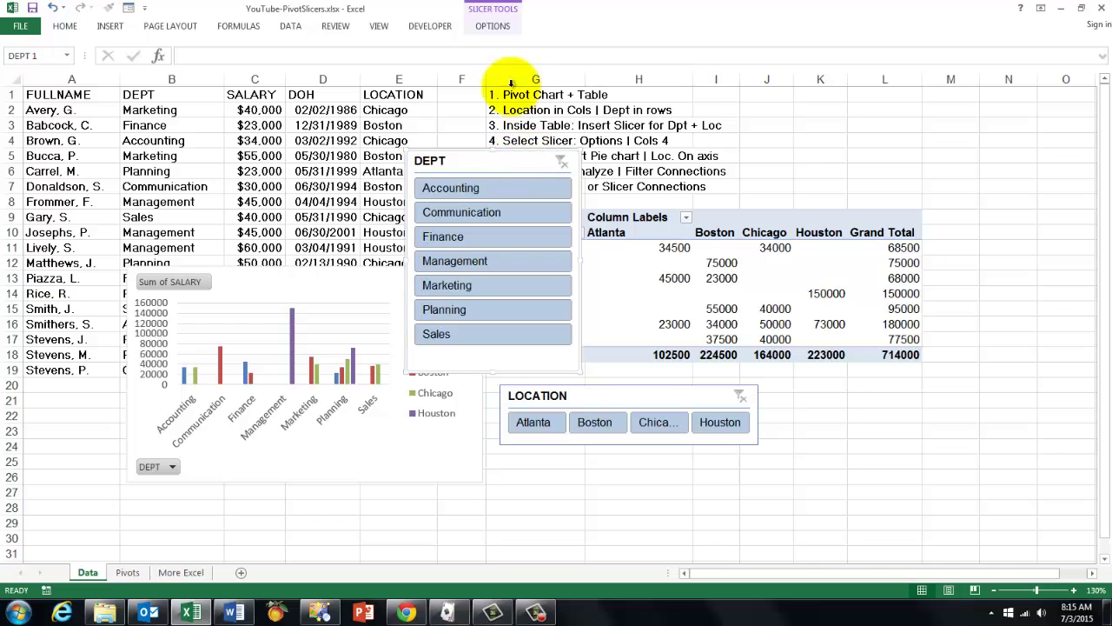
pyautogui.click(502, 28)
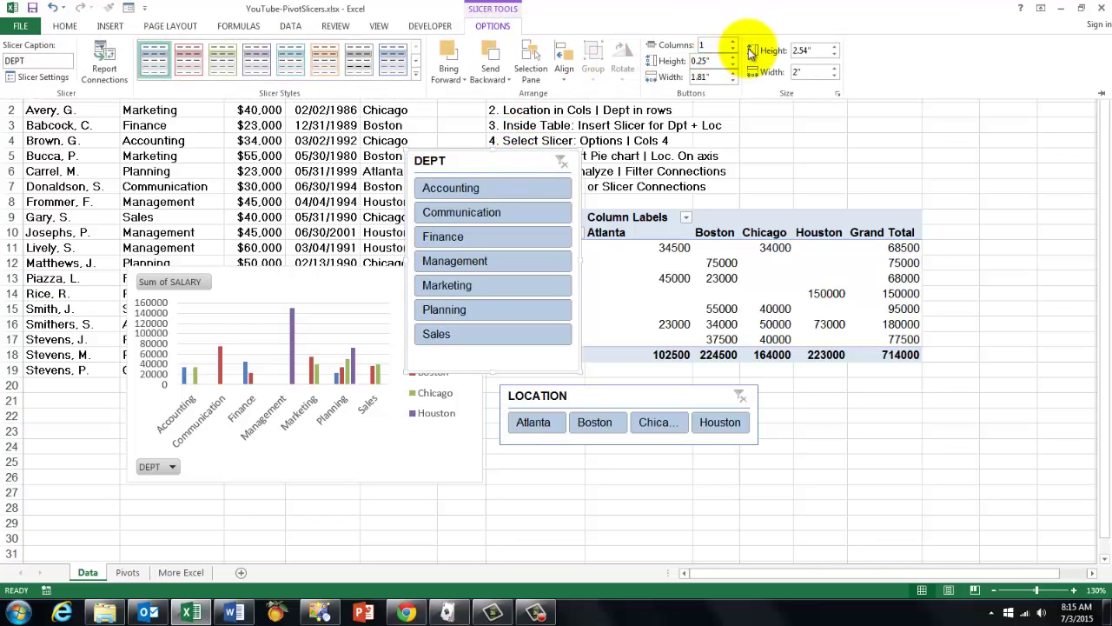
pyautogui.click(733, 41)
pyautogui.click(733, 41)
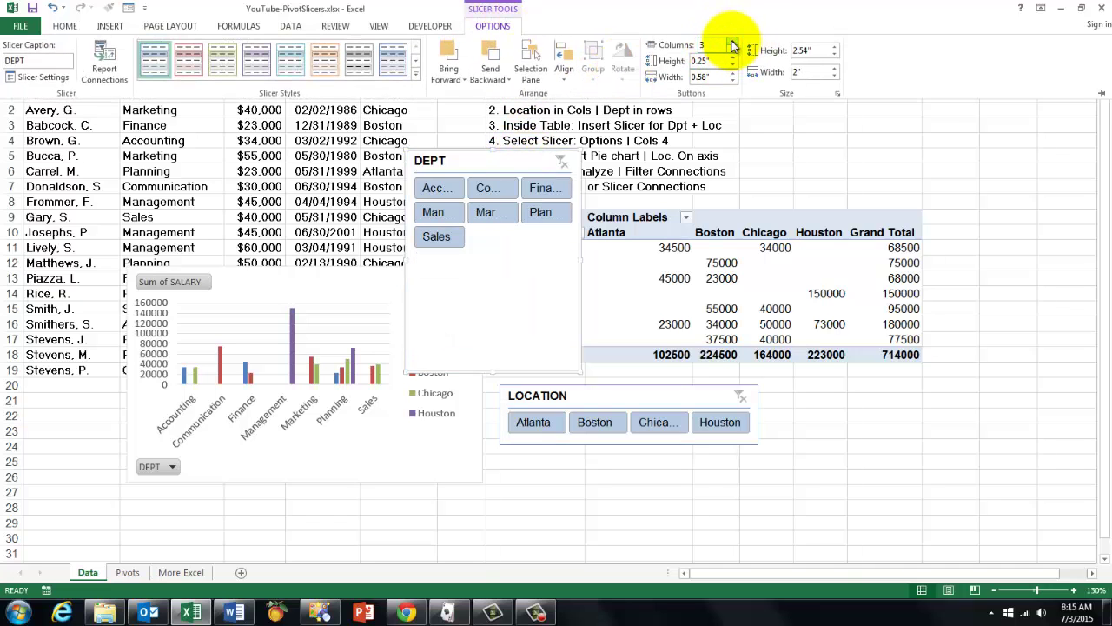
pyautogui.click(732, 42)
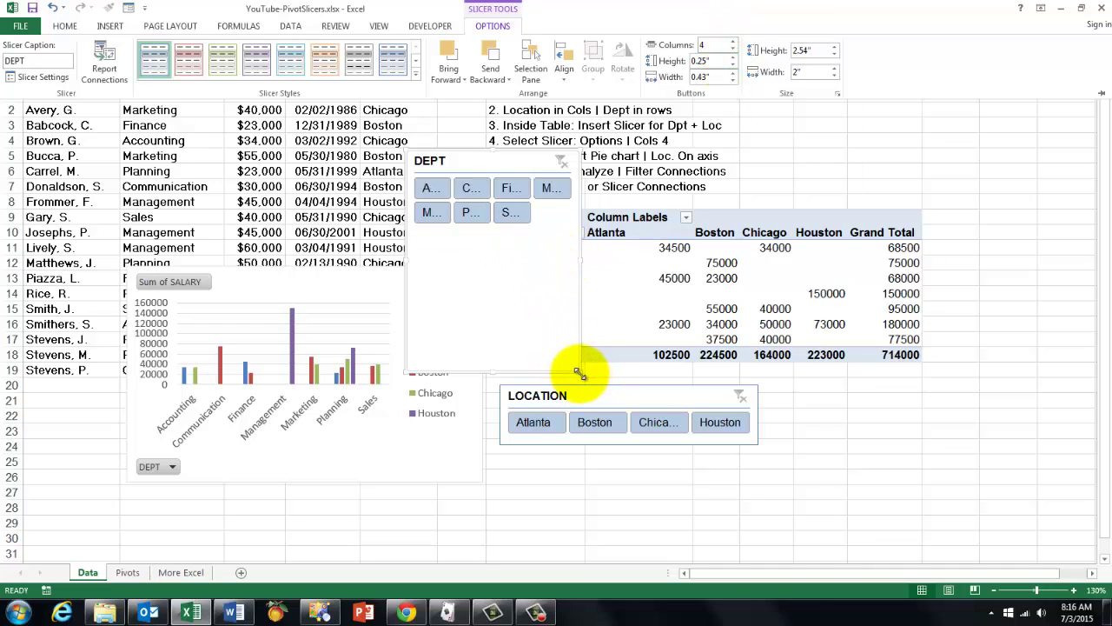
pyautogui.moveTo(578, 372); pyautogui.dragTo(697, 234)
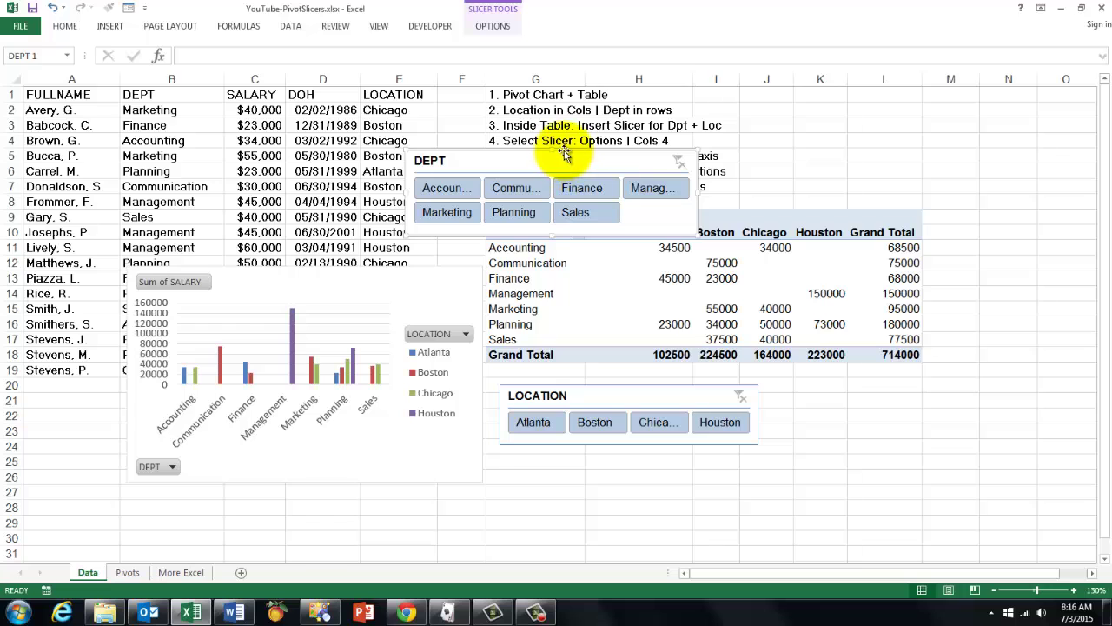
pyautogui.moveTo(565, 154); pyautogui.dragTo(943, 386)
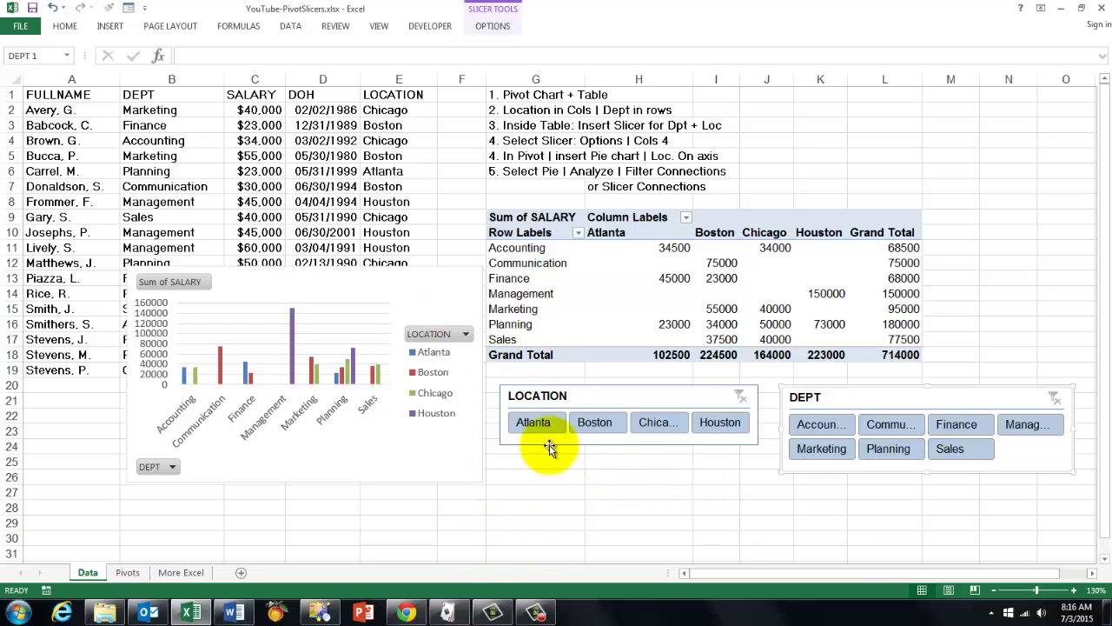
# Step: Try Atlanta, Boston, Chicago and Communication filters on the new pivot, then clear the department filter
pyautogui.click(534, 424)
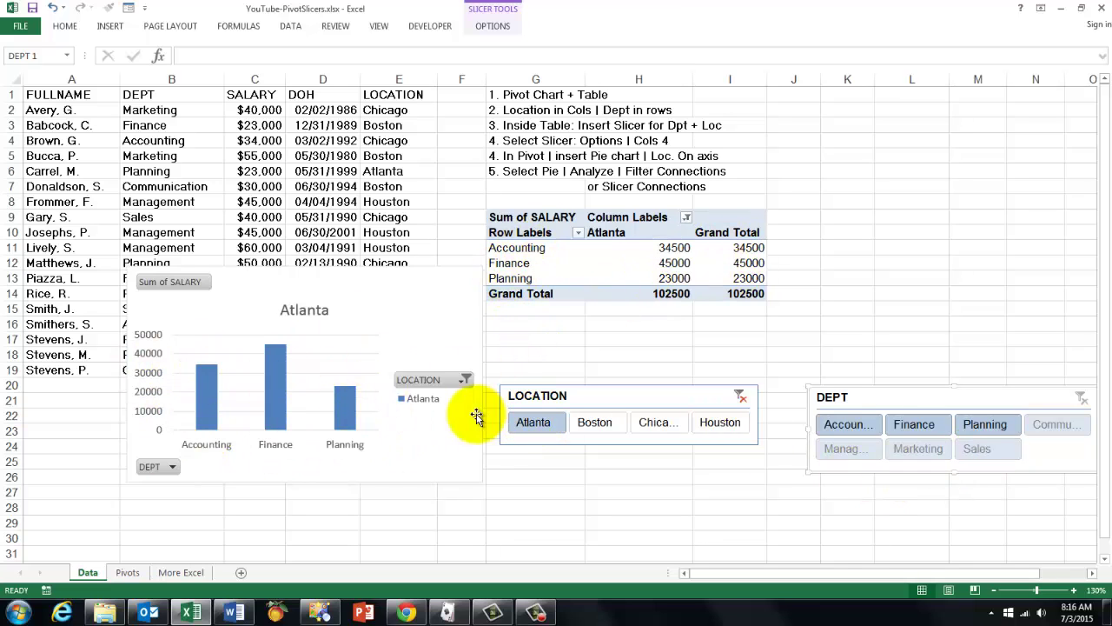
pyautogui.click(594, 426)
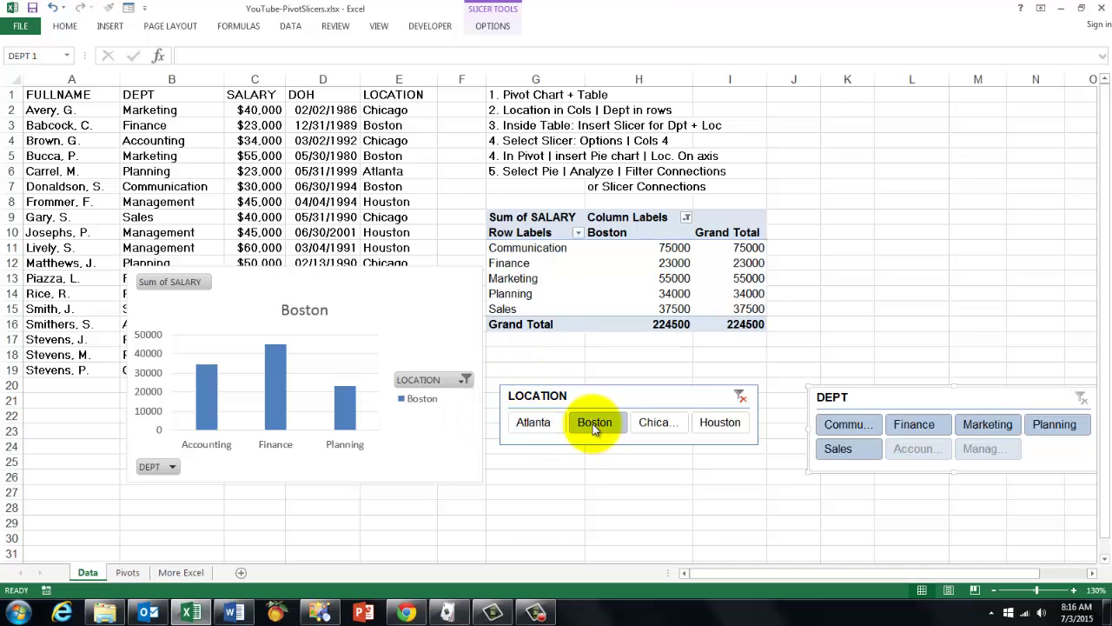
pyautogui.click(665, 429)
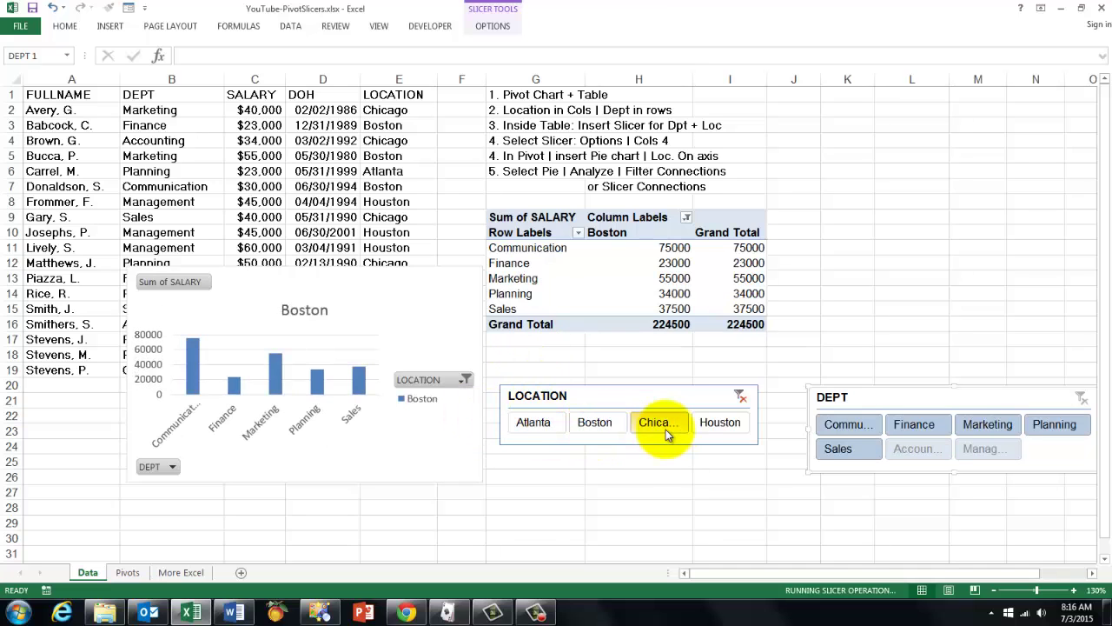
pyautogui.click(593, 424)
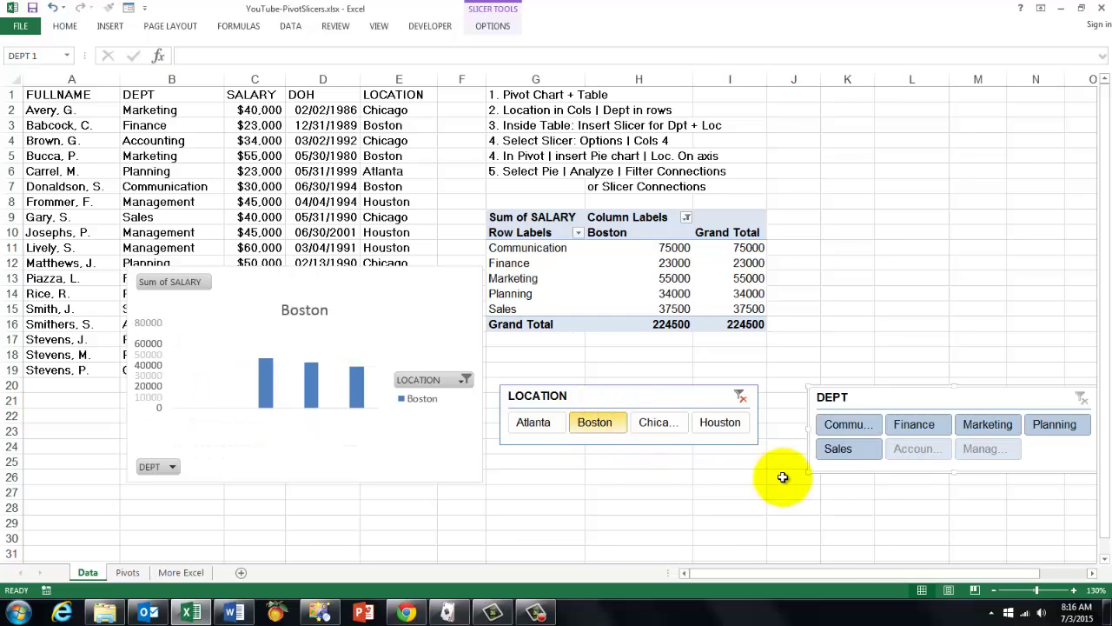
pyautogui.click(849, 426)
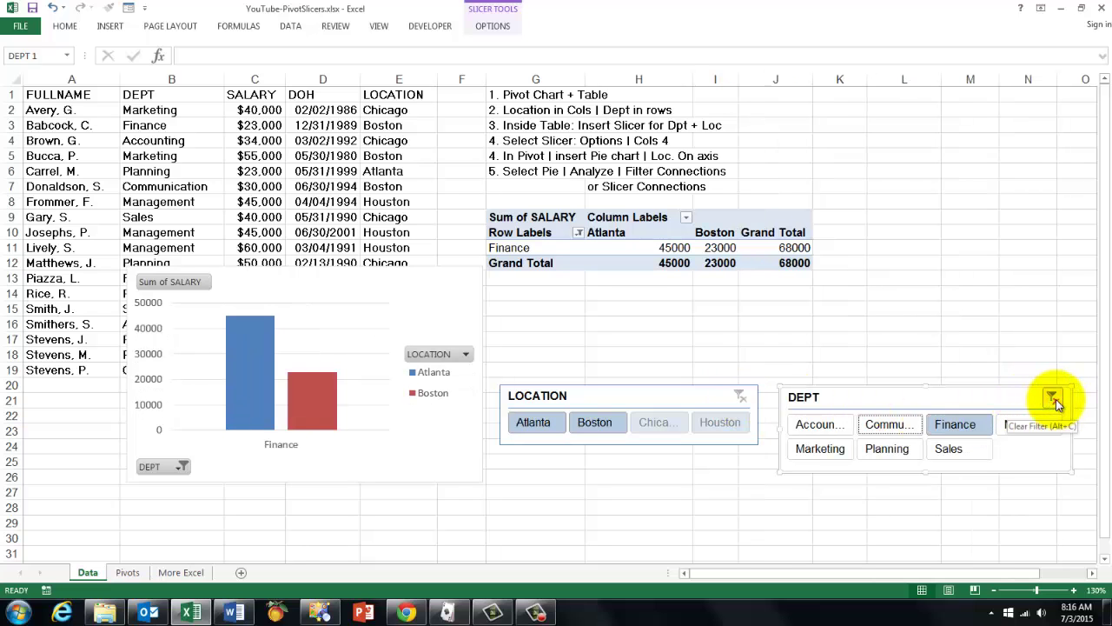
pyautogui.click(1054, 398)
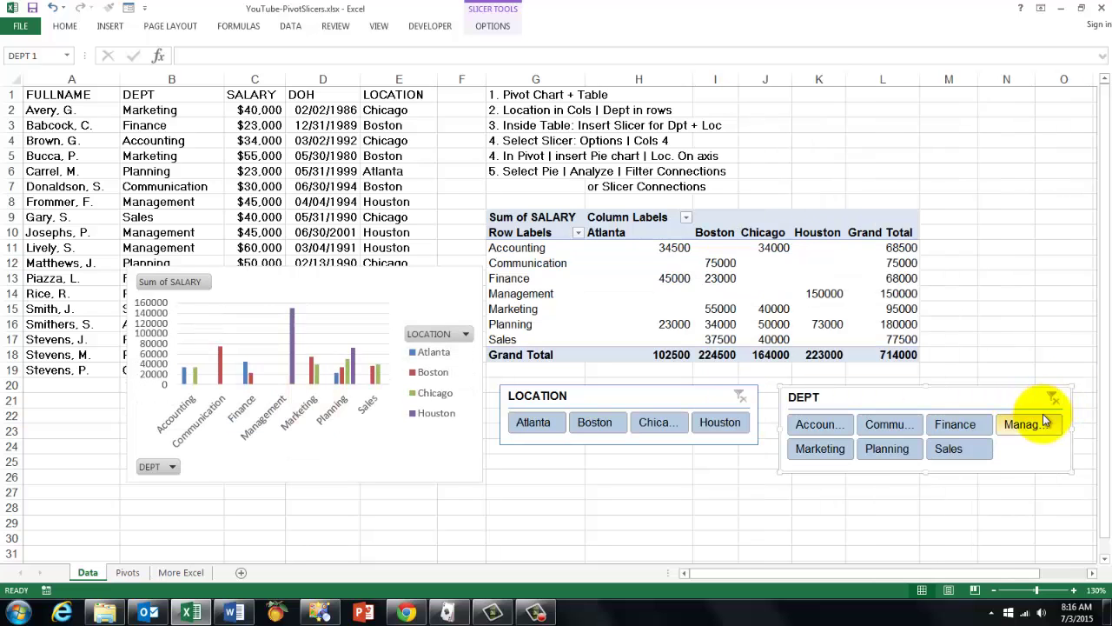
# Step: Start a new PivotChart from the salary pivot table and choose the Pie chart type
pyautogui.click(544, 264)
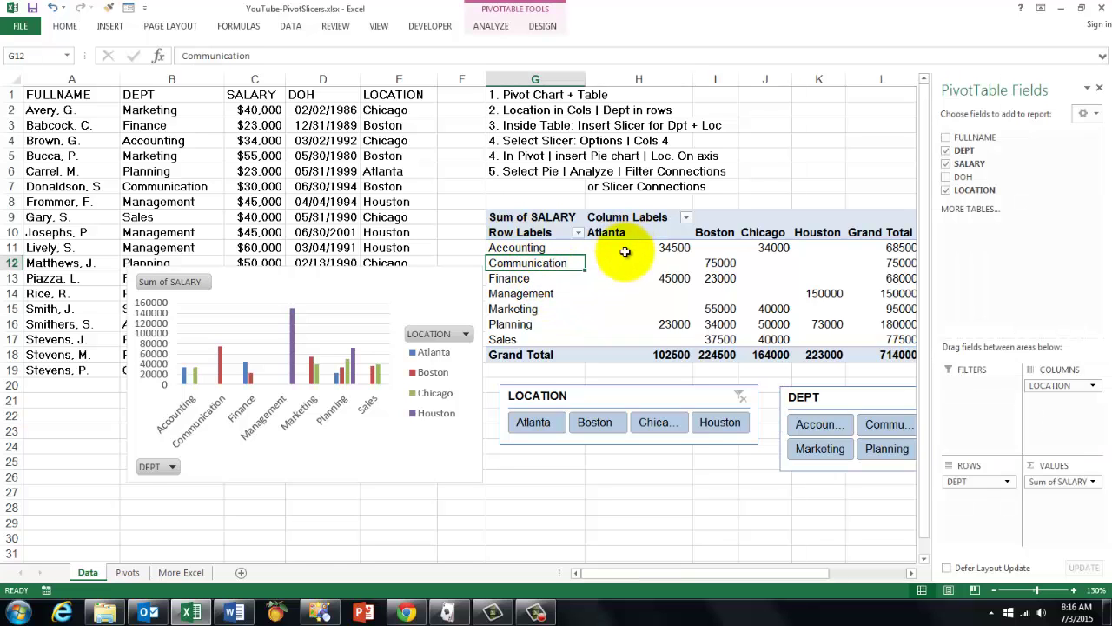
pyautogui.click(110, 25)
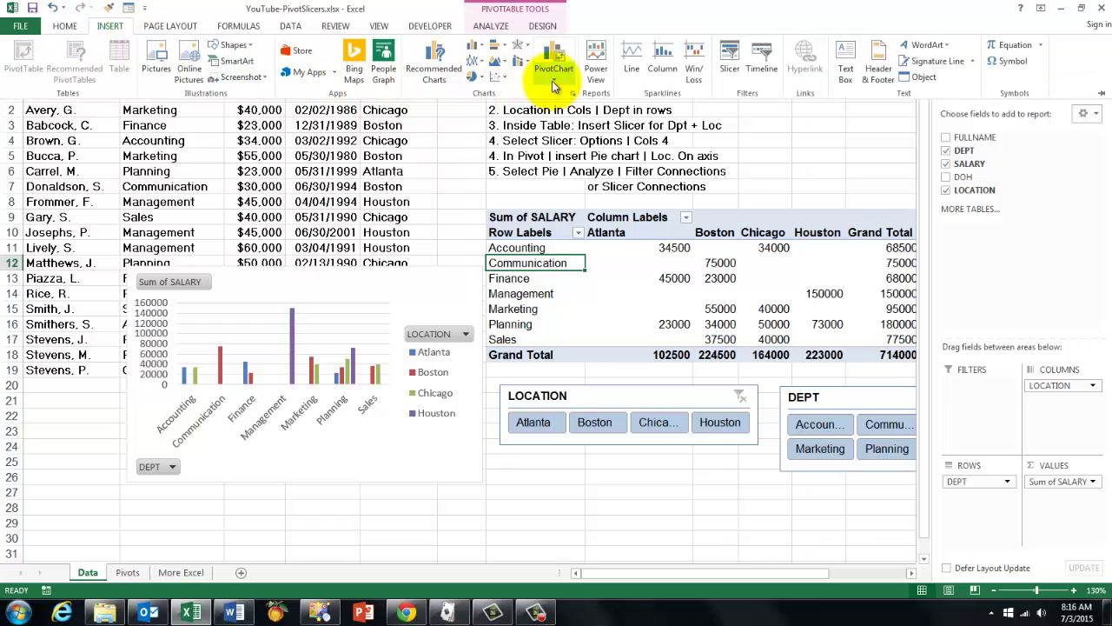
pyautogui.click(554, 84)
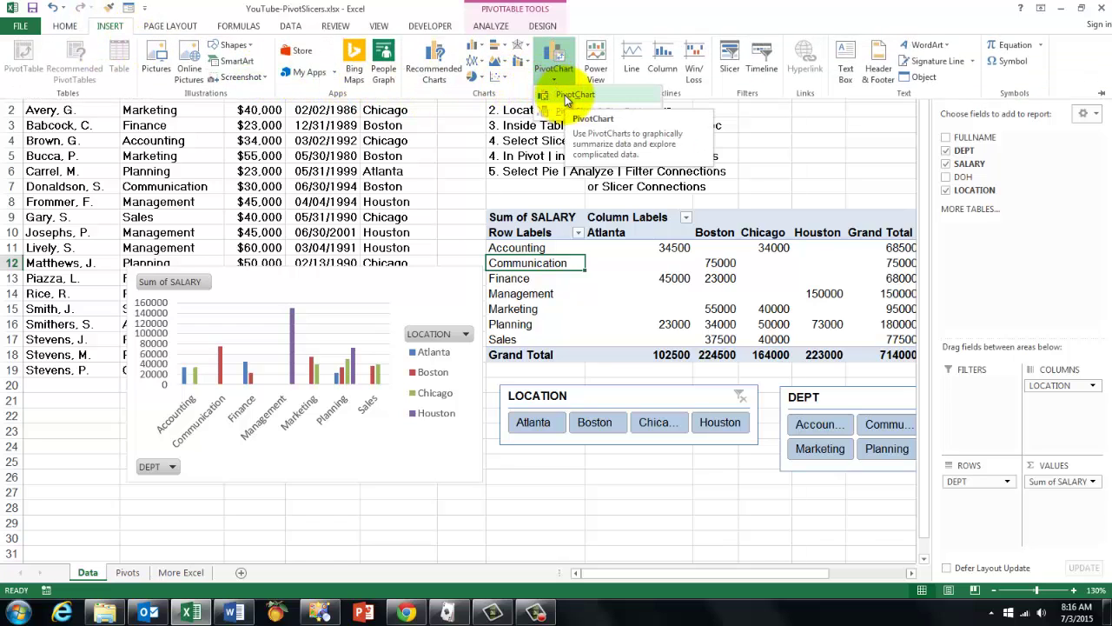
pyautogui.click(564, 95)
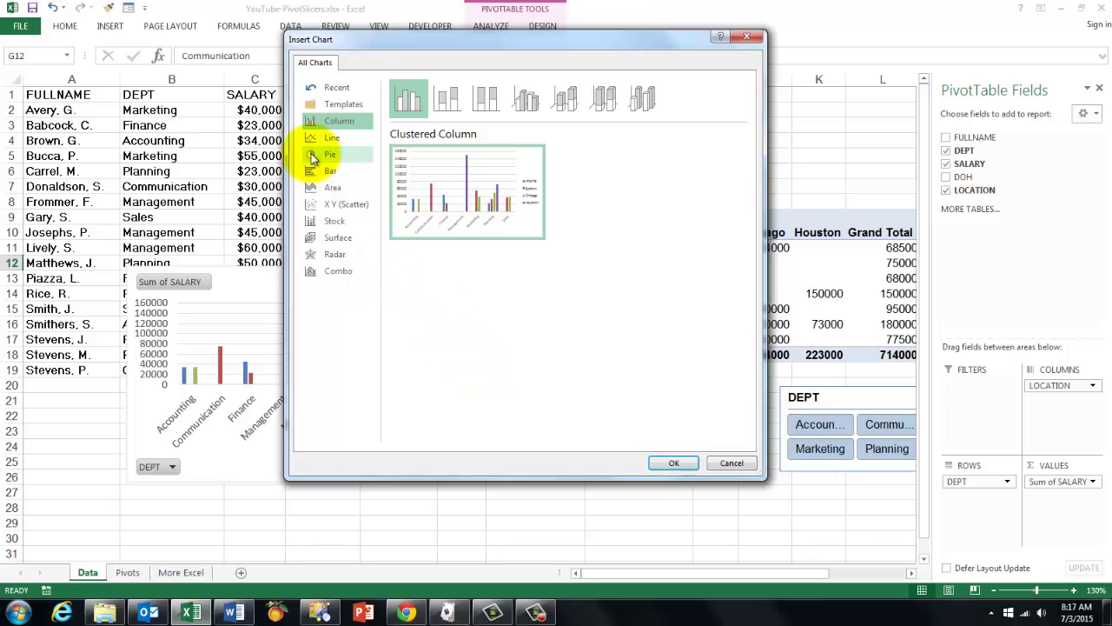
pyautogui.click(314, 156)
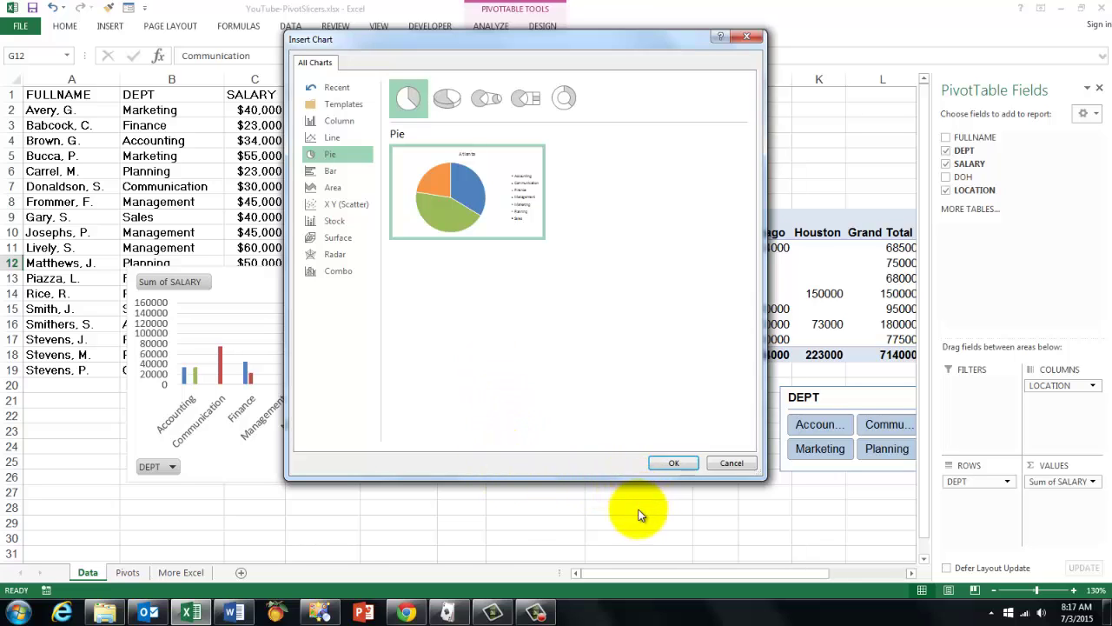
# Step: Insert the pie chart, shrink it at the sheet's top-left, and move the column chart below it
pyautogui.click(671, 464)
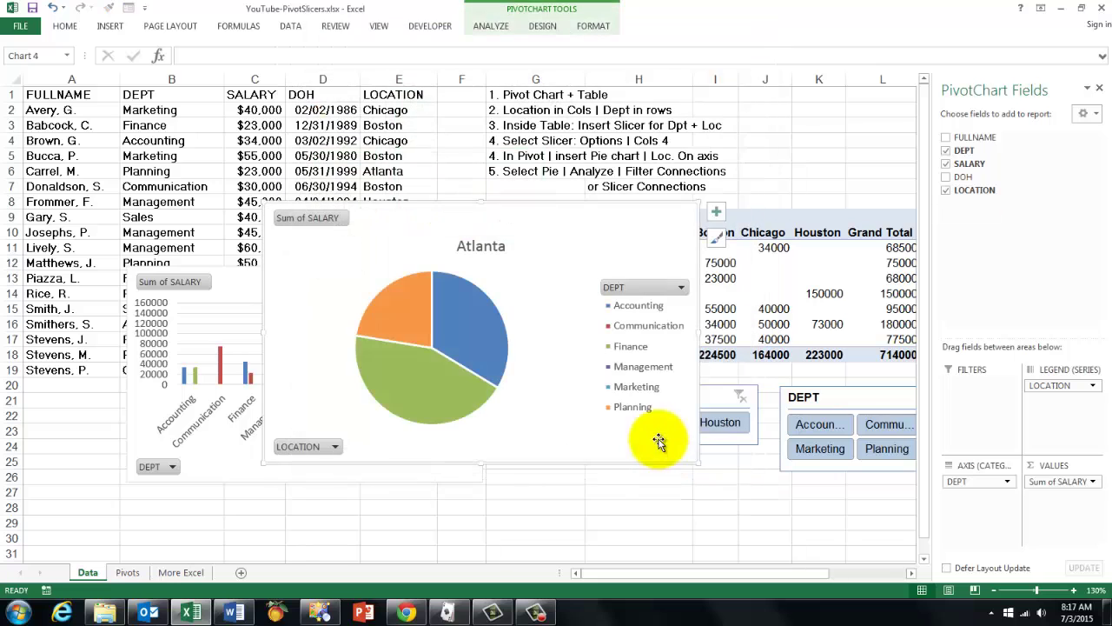
pyautogui.moveTo(482, 218); pyautogui.dragTo(272, 83)
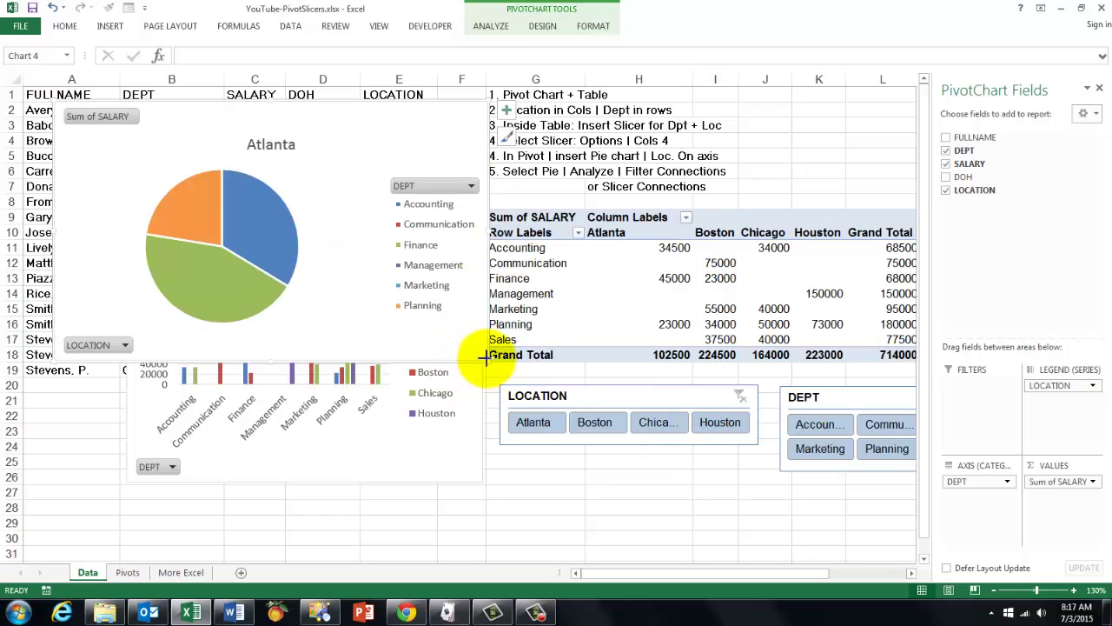
pyautogui.moveTo(482, 355); pyautogui.dragTo(439, 323)
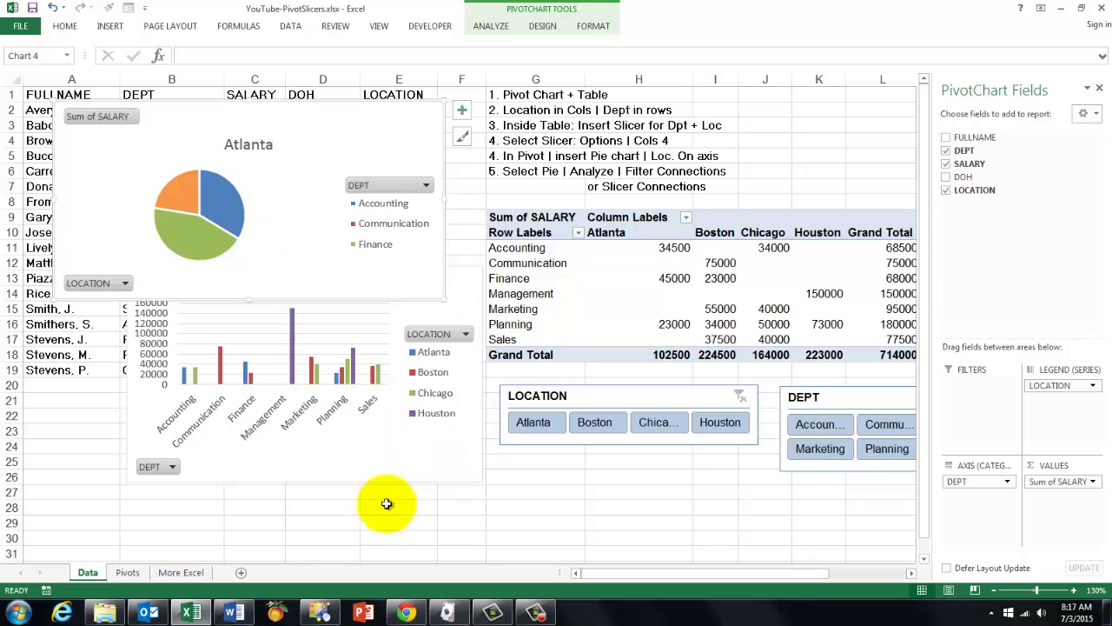
pyautogui.moveTo(326, 483)
pyautogui.mouseDown()
pyautogui.moveTo(338, 499)
pyautogui.moveTo(333, 536)
pyautogui.moveTo(291, 531)
pyautogui.mouseUp()
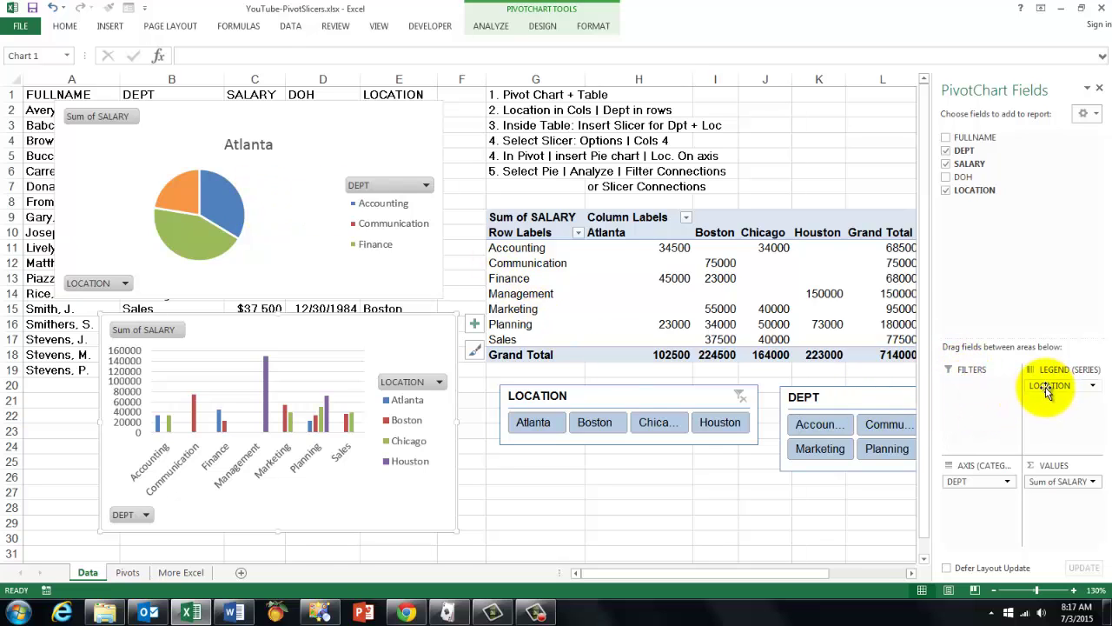
# Step: Swap LOCATION into Axis (Categories) so the pie splits Accounting salaries by location
pyautogui.moveTo(1048, 387)
pyautogui.mouseDown()
pyautogui.moveTo(998, 513)
pyautogui.moveTo(967, 477)
pyautogui.moveTo(1056, 393)
pyautogui.mouseUp()
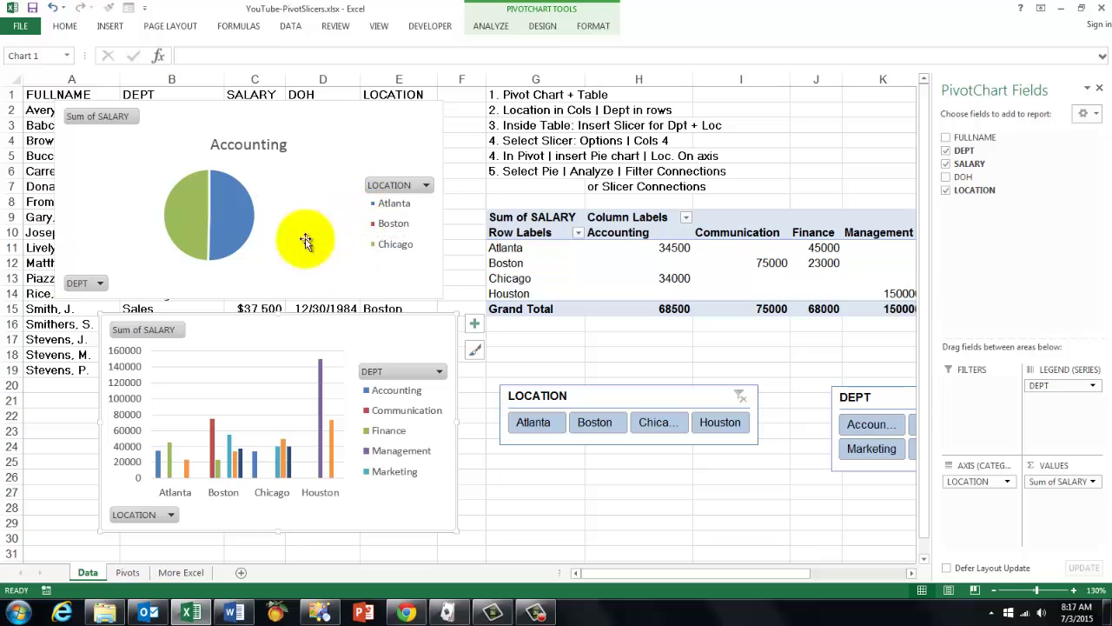
# Step: Use Filter Connections to link the pie chart's pivot to the Data sheet's DEPT and LOCATION slicers
pyautogui.click(363, 136)
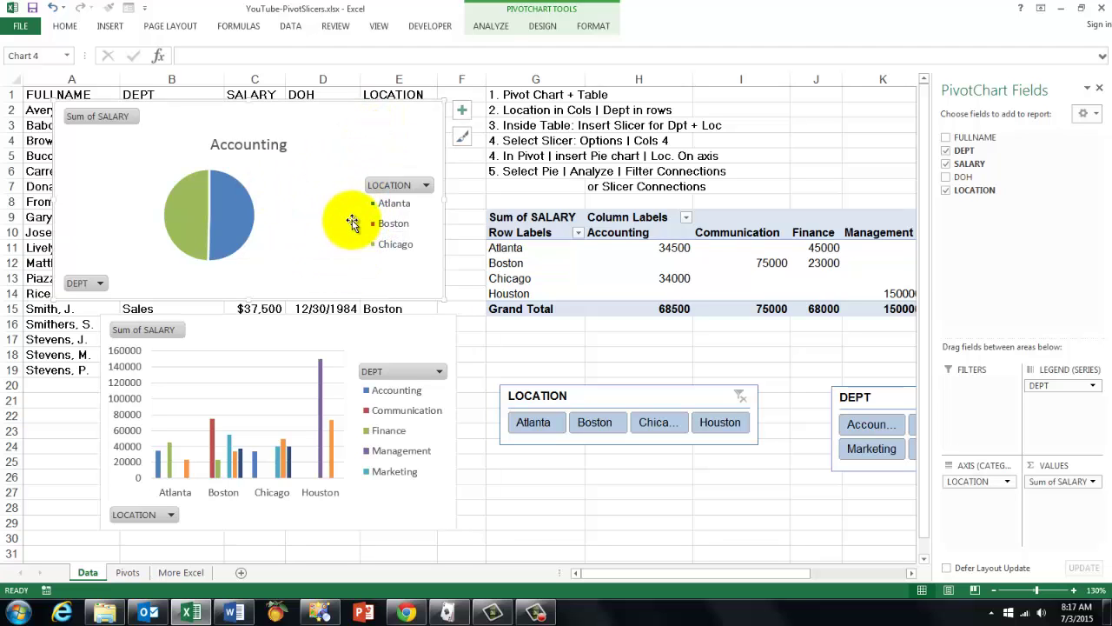
pyautogui.click(491, 26)
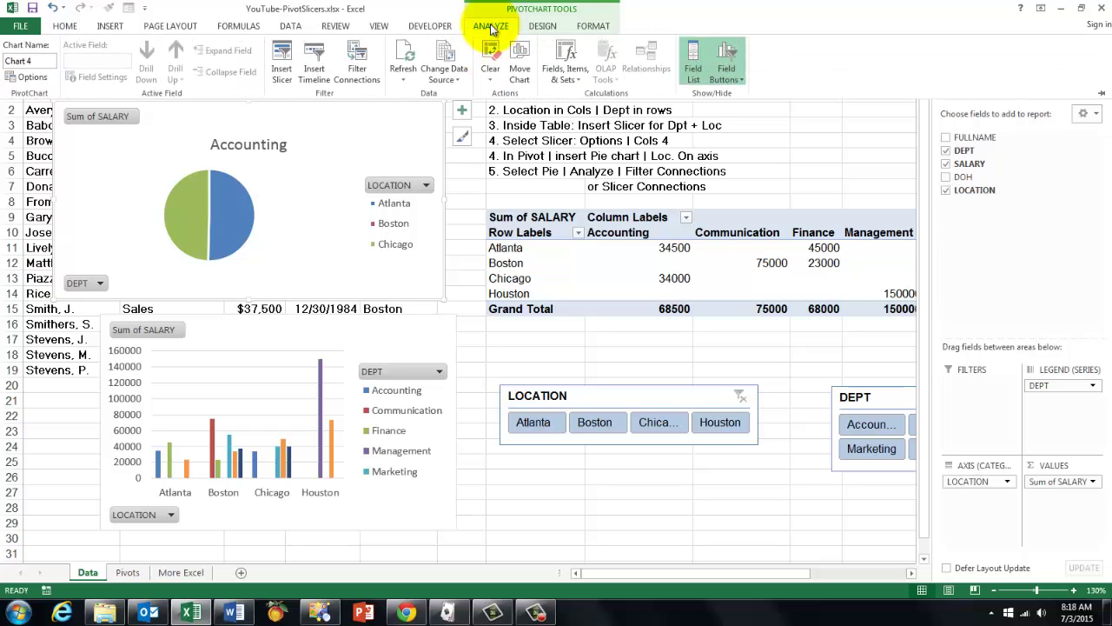
pyautogui.click(358, 71)
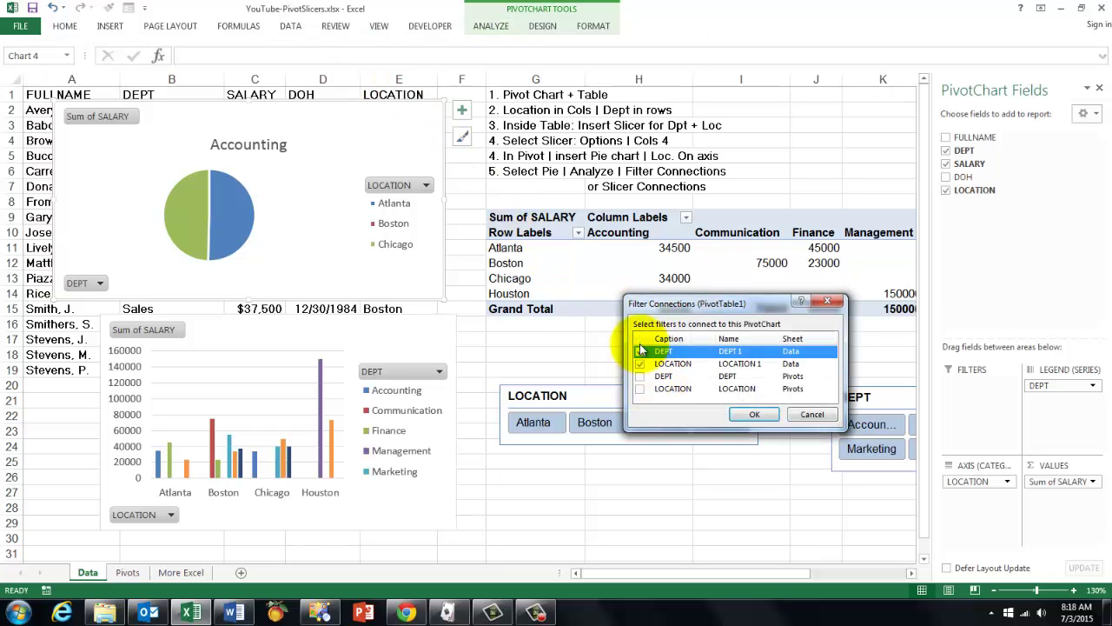
pyautogui.click(641, 365)
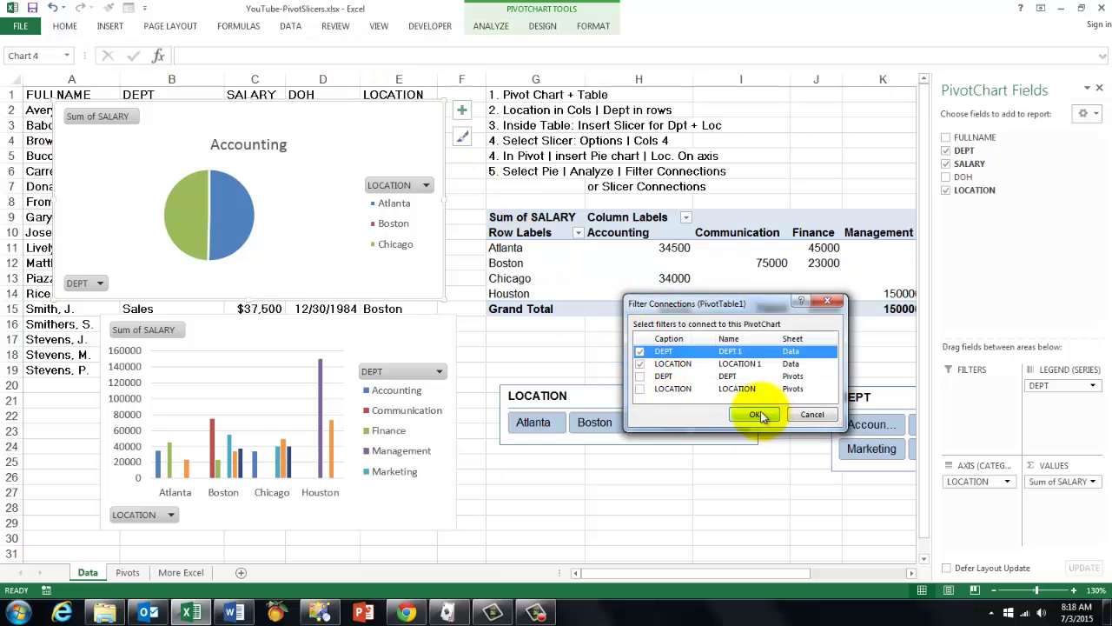
pyautogui.click(756, 415)
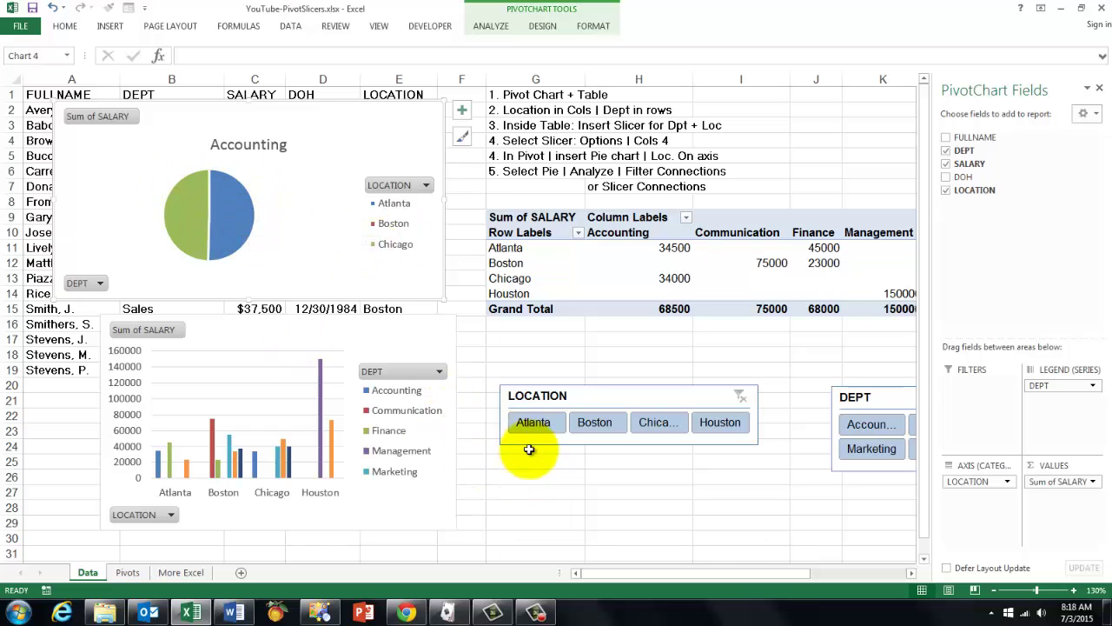
# Step: Filter by Accounting and clear it, then step through Atlanta, Boston, Chicago and Houston and clear locations
pyautogui.click(599, 155)
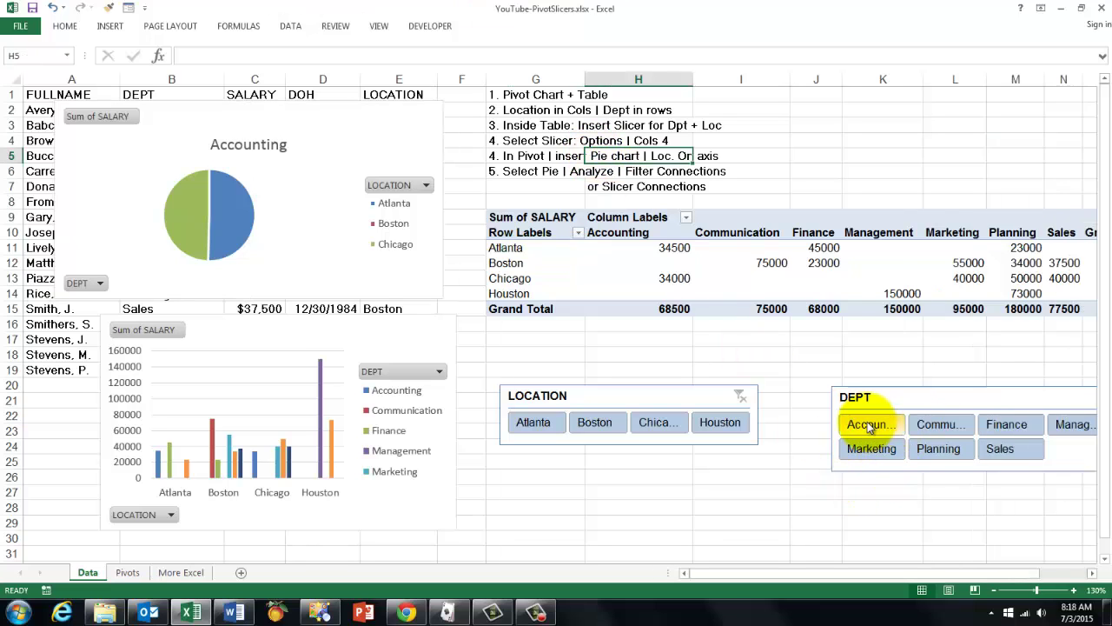
pyautogui.click(869, 424)
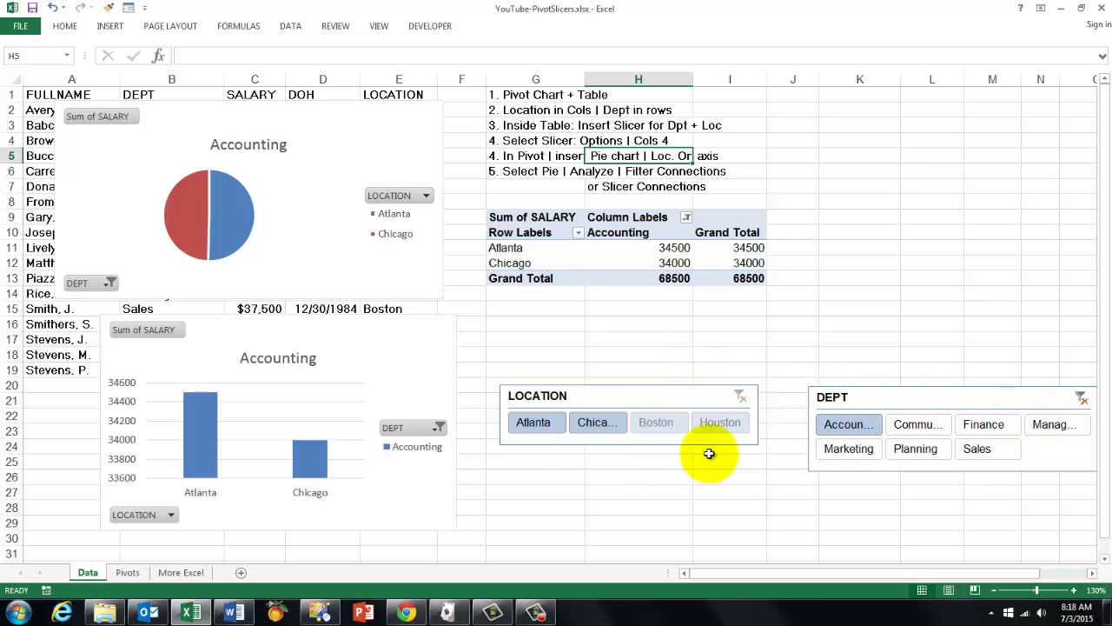
pyautogui.click(1082, 397)
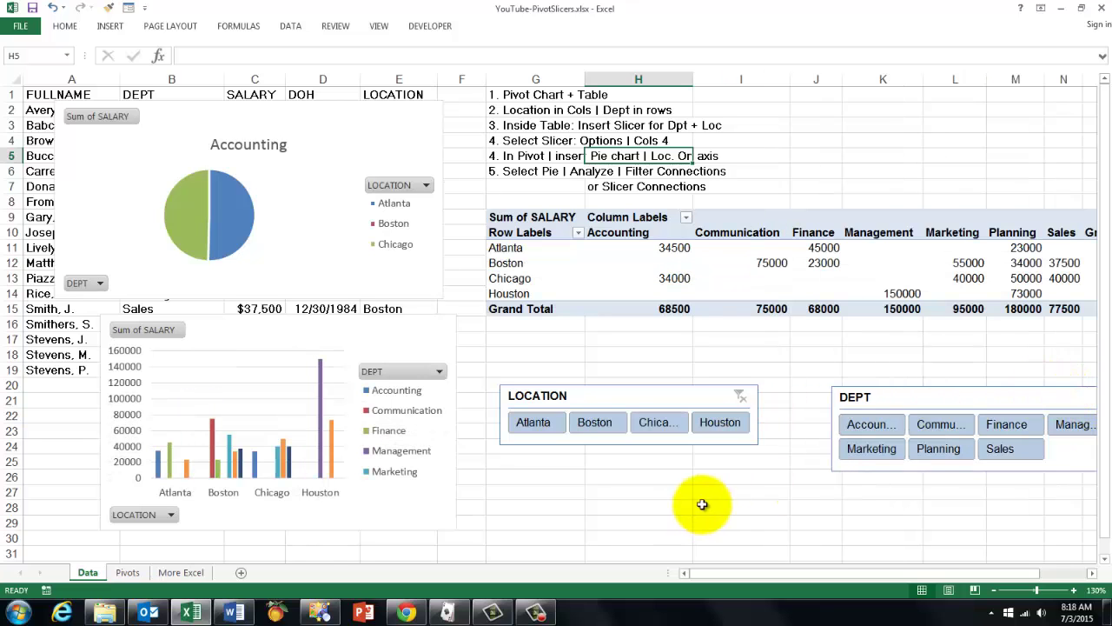
pyautogui.click(546, 428)
pyautogui.click(594, 425)
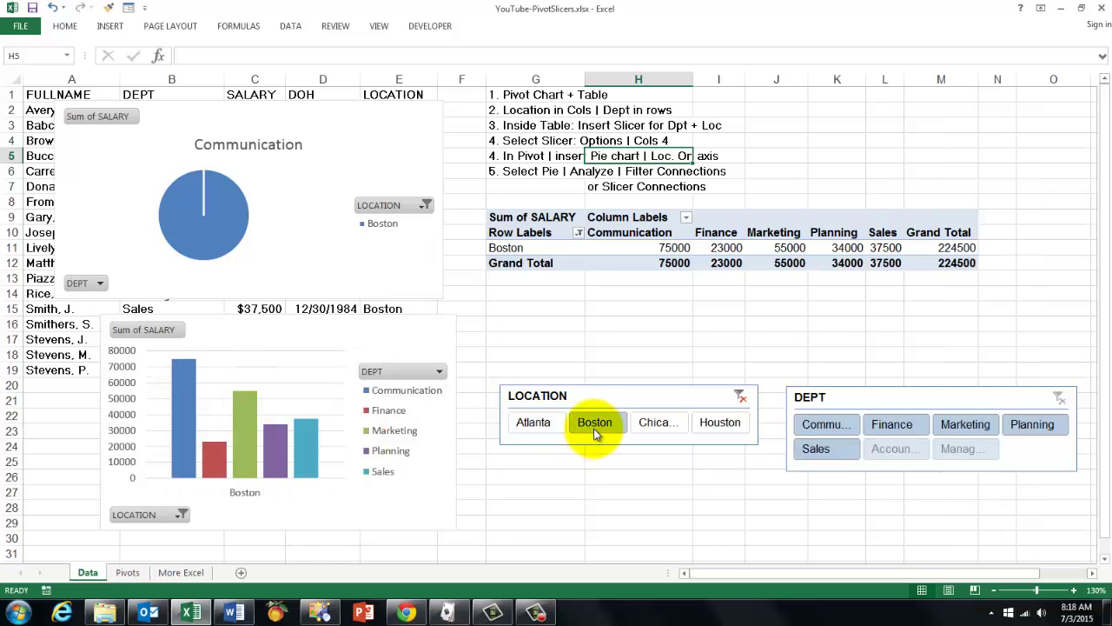
pyautogui.click(658, 426)
pyautogui.click(725, 425)
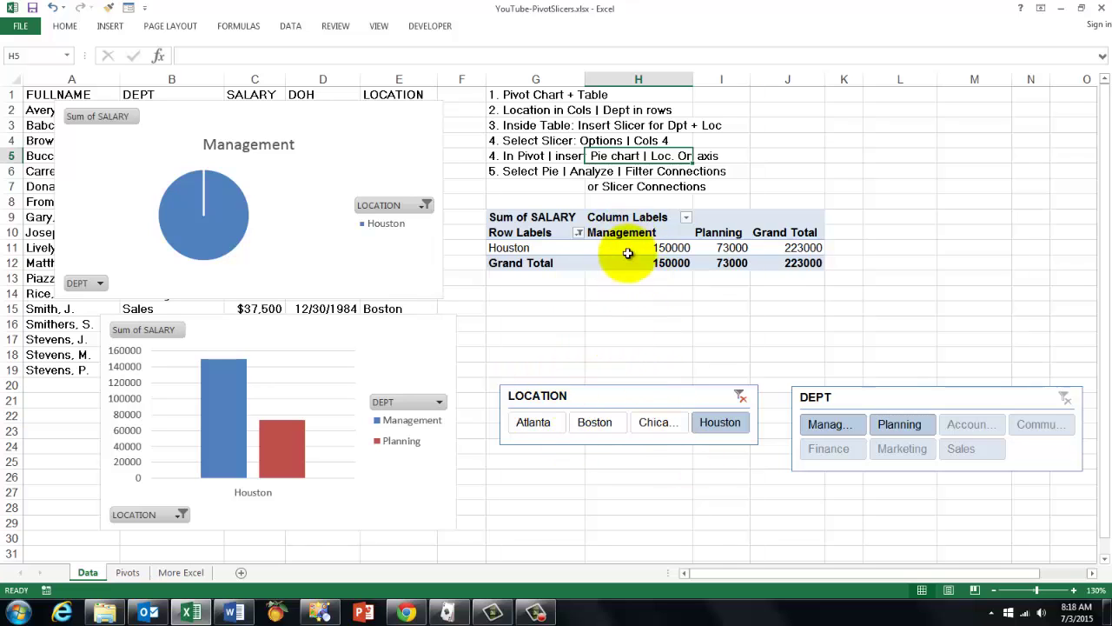
pyautogui.click(739, 397)
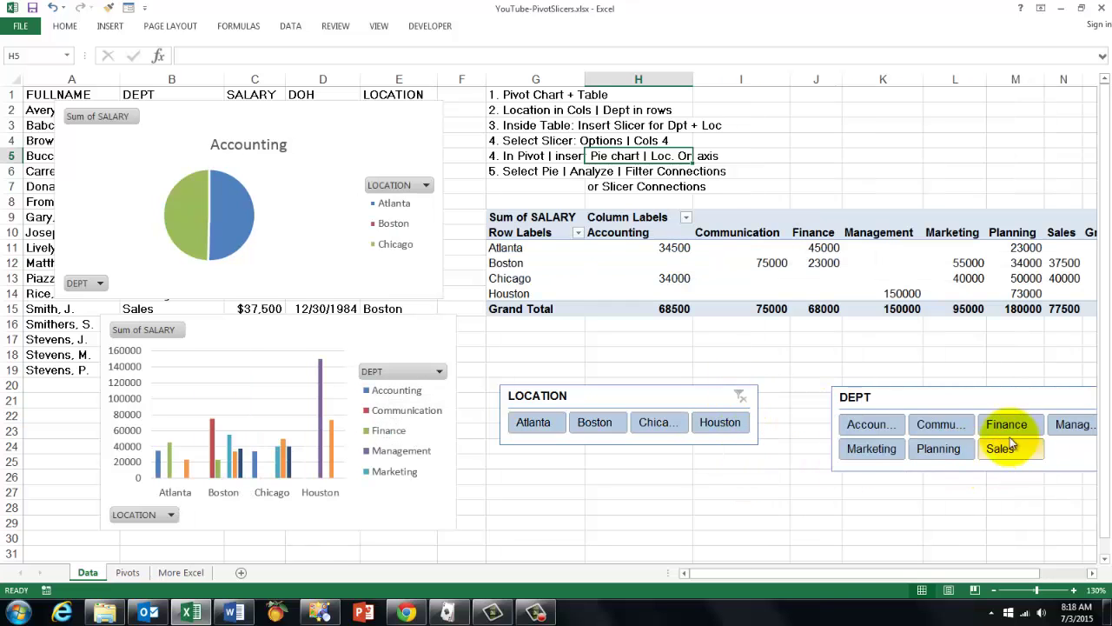
# Step: Step through Communication, Management, Marketing and Planning, ending on Sales with a 77500 total
pyautogui.click(927, 429)
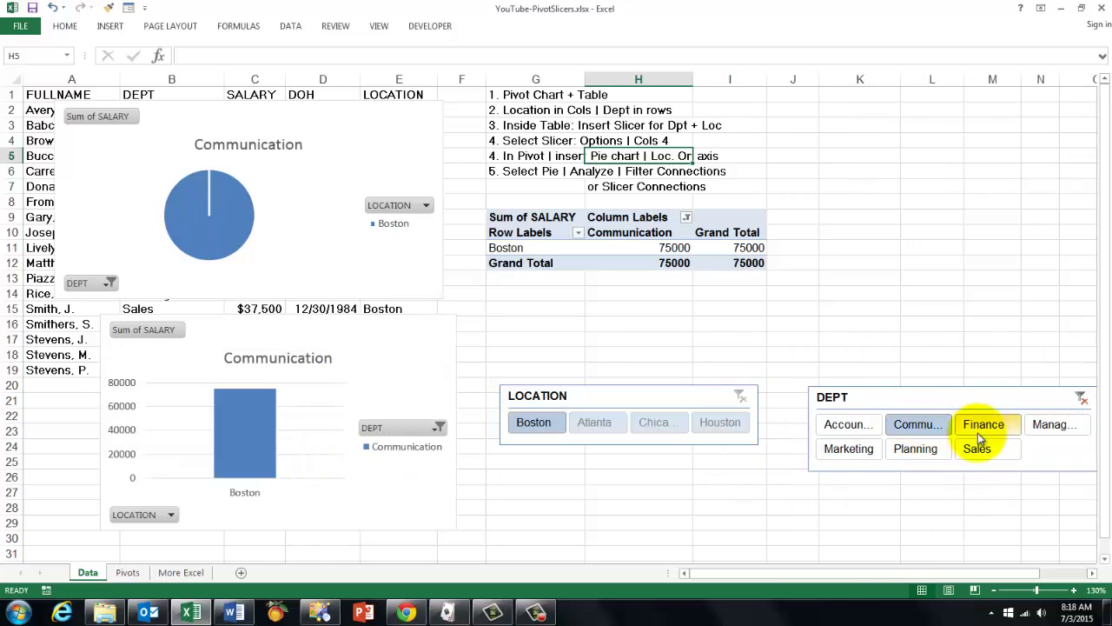
pyautogui.click(1054, 424)
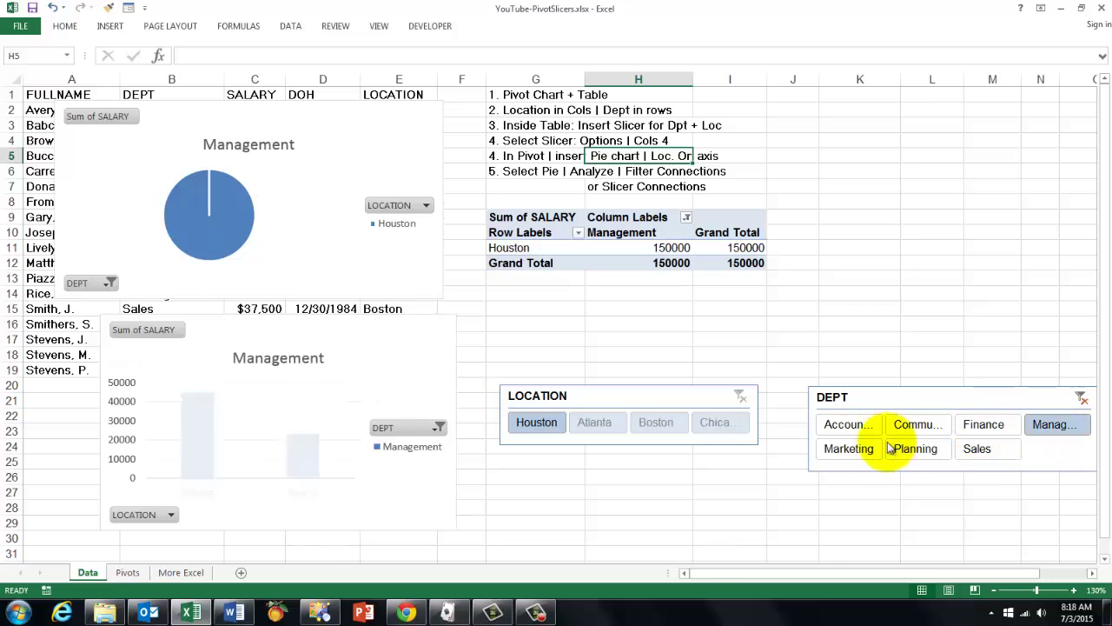
pyautogui.click(849, 449)
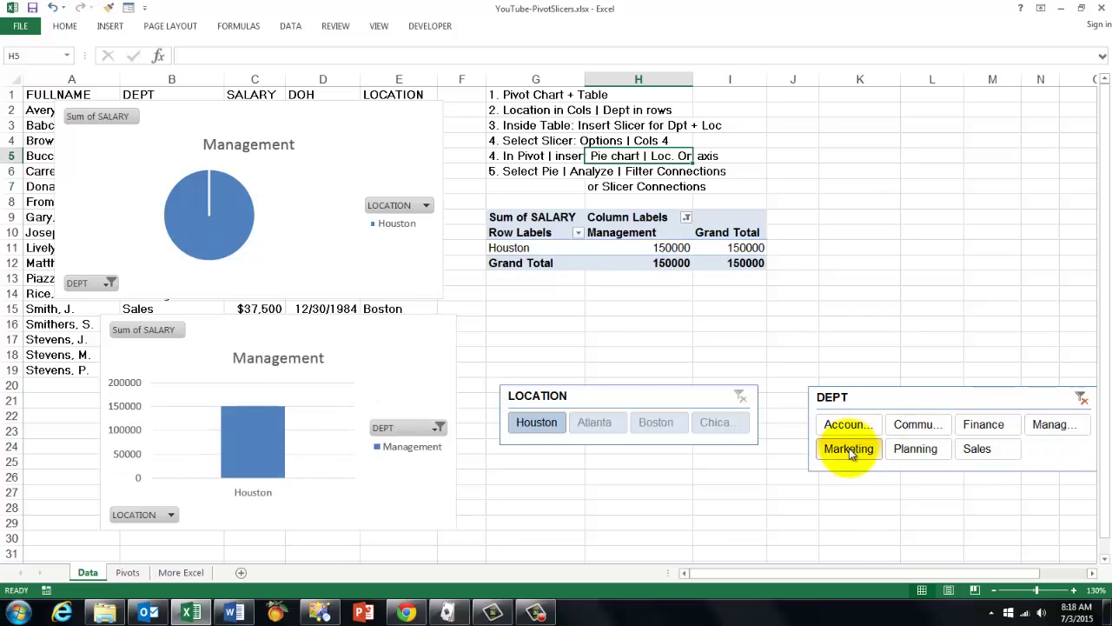
pyautogui.click(914, 453)
pyautogui.click(983, 456)
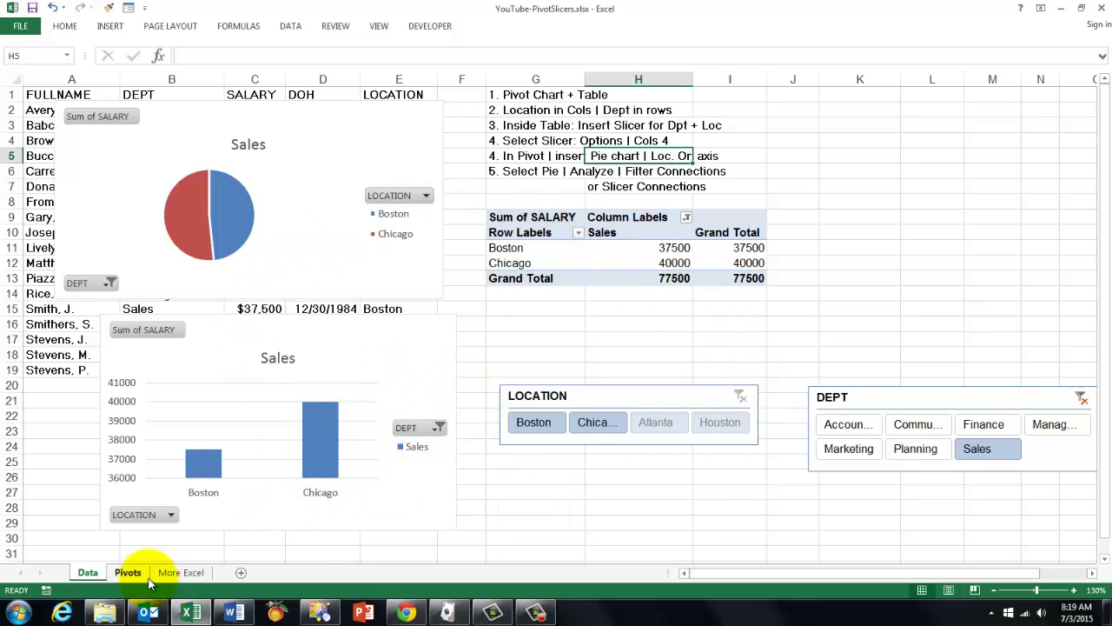
# Step: Switch to the Pivots sheet to view the unfiltered pivot table, charts and slicers (714000 total)
pyautogui.click(132, 573)
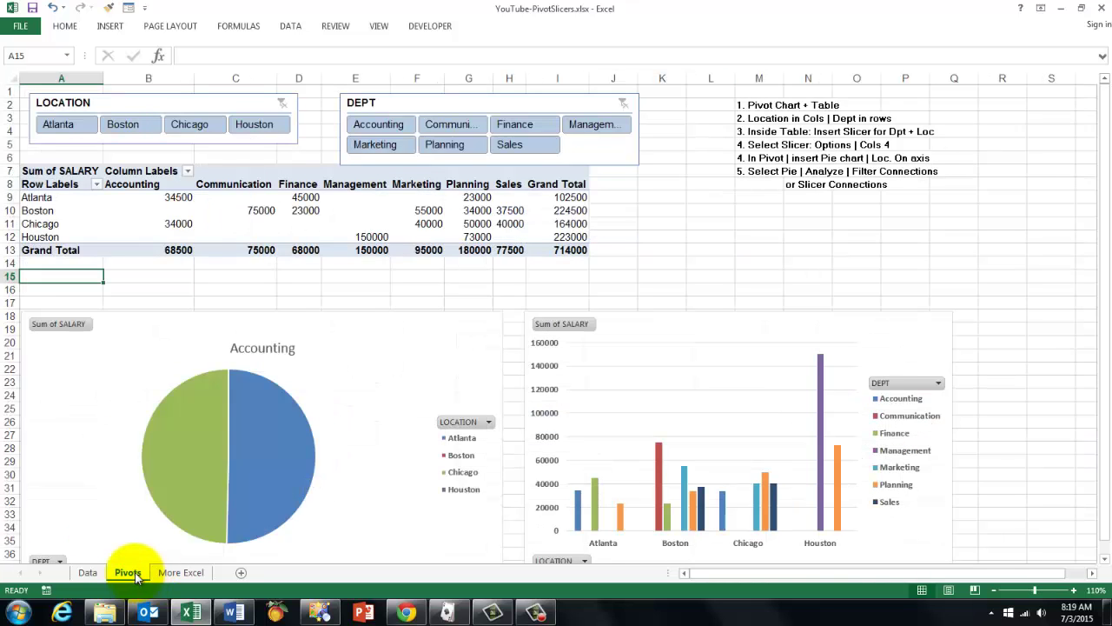